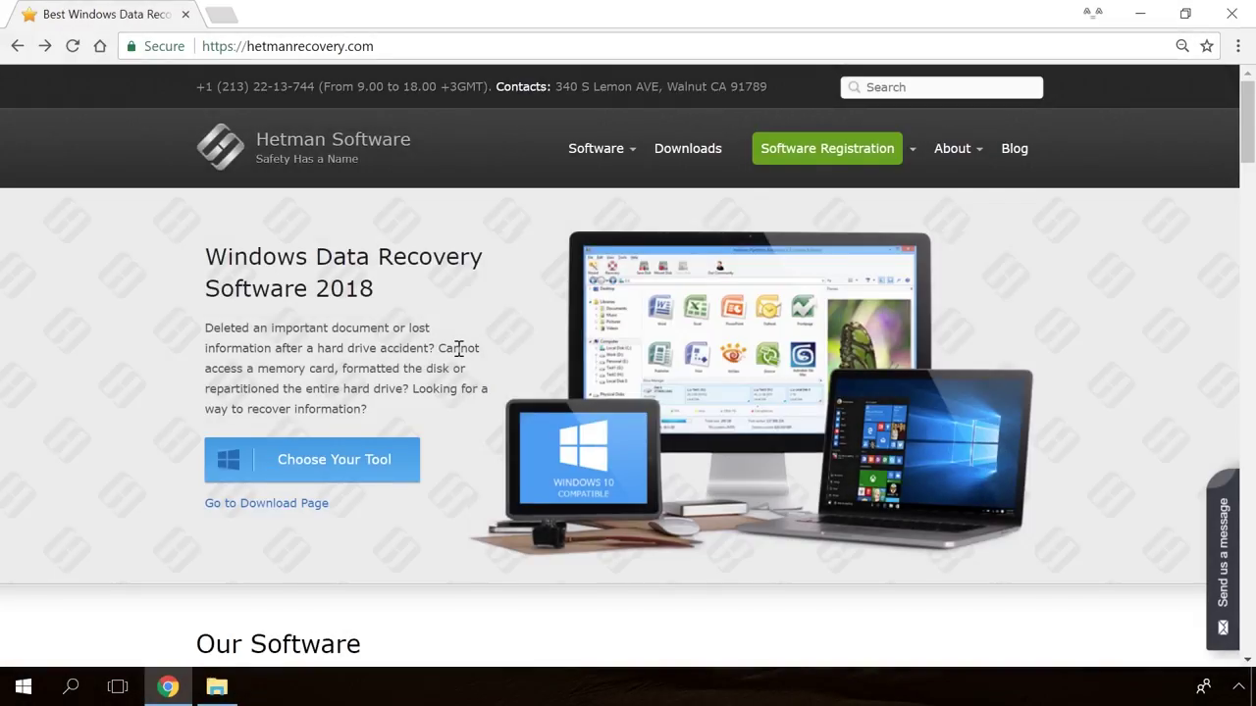
# Download the hetman_partition_recovery.exe installer from the Partition Recovery product page.
pyautogui.scroll(-15, 458, 349)
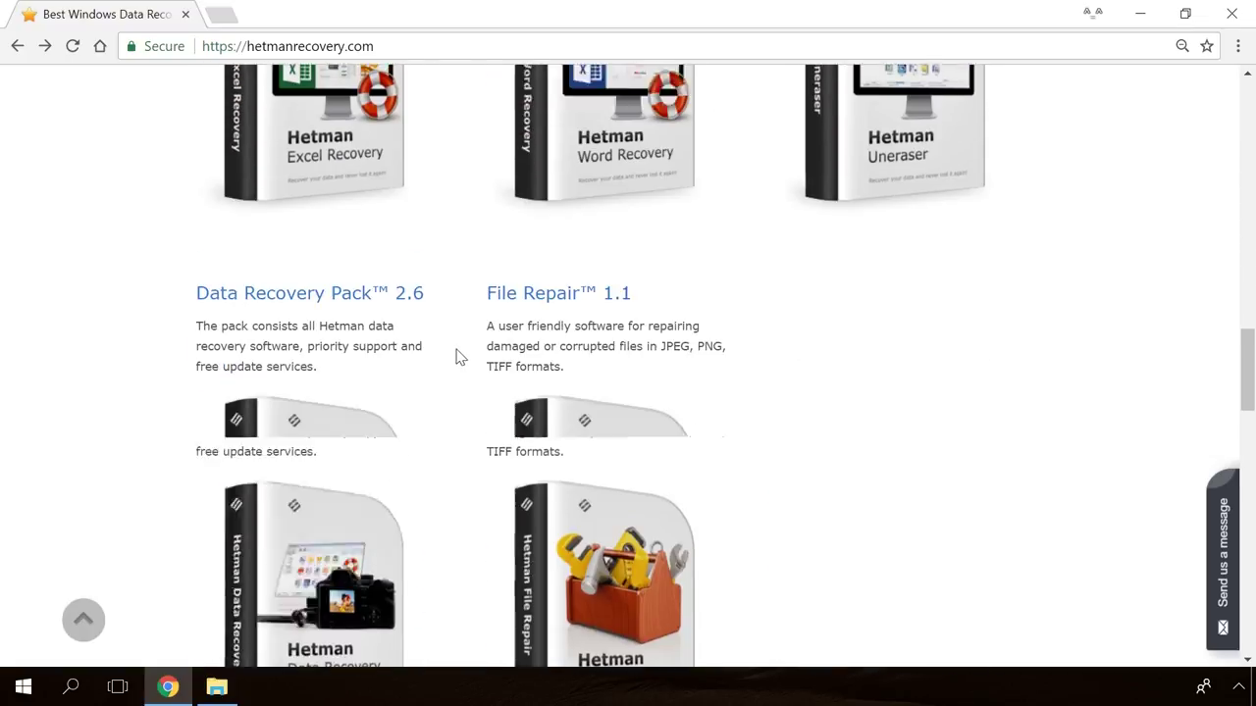
pyautogui.scroll(14, 459, 356)
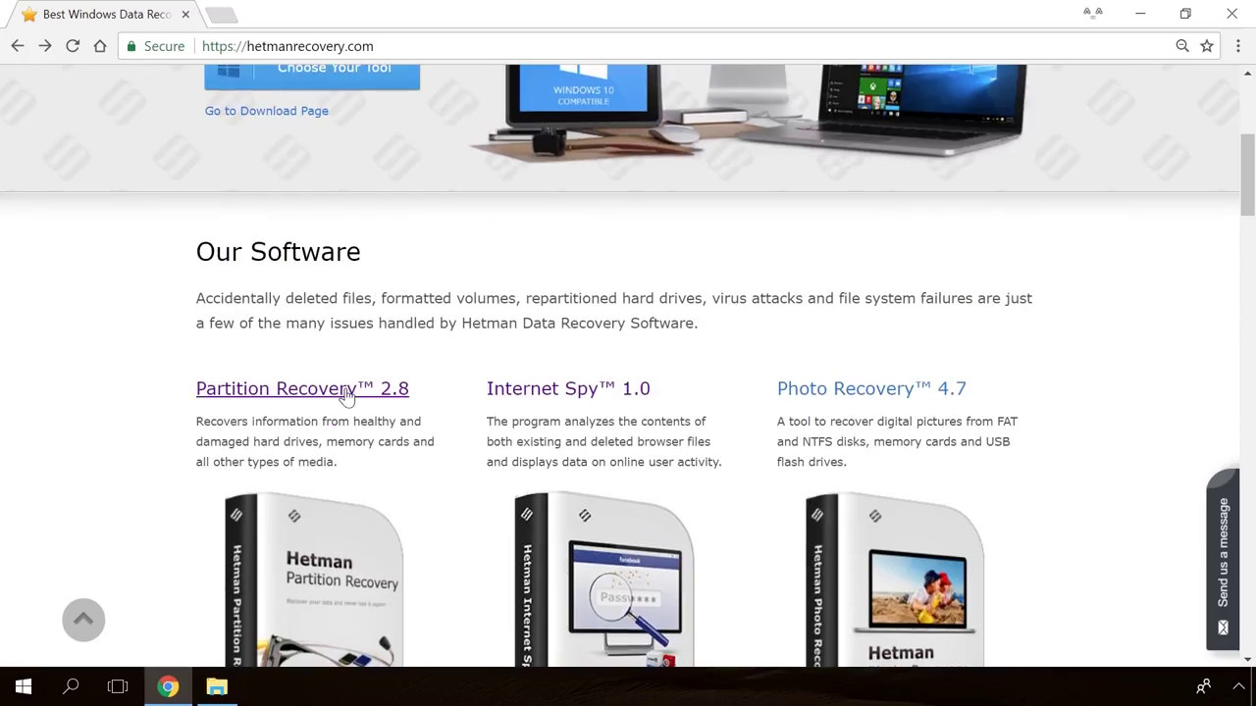
pyautogui.click(348, 390)
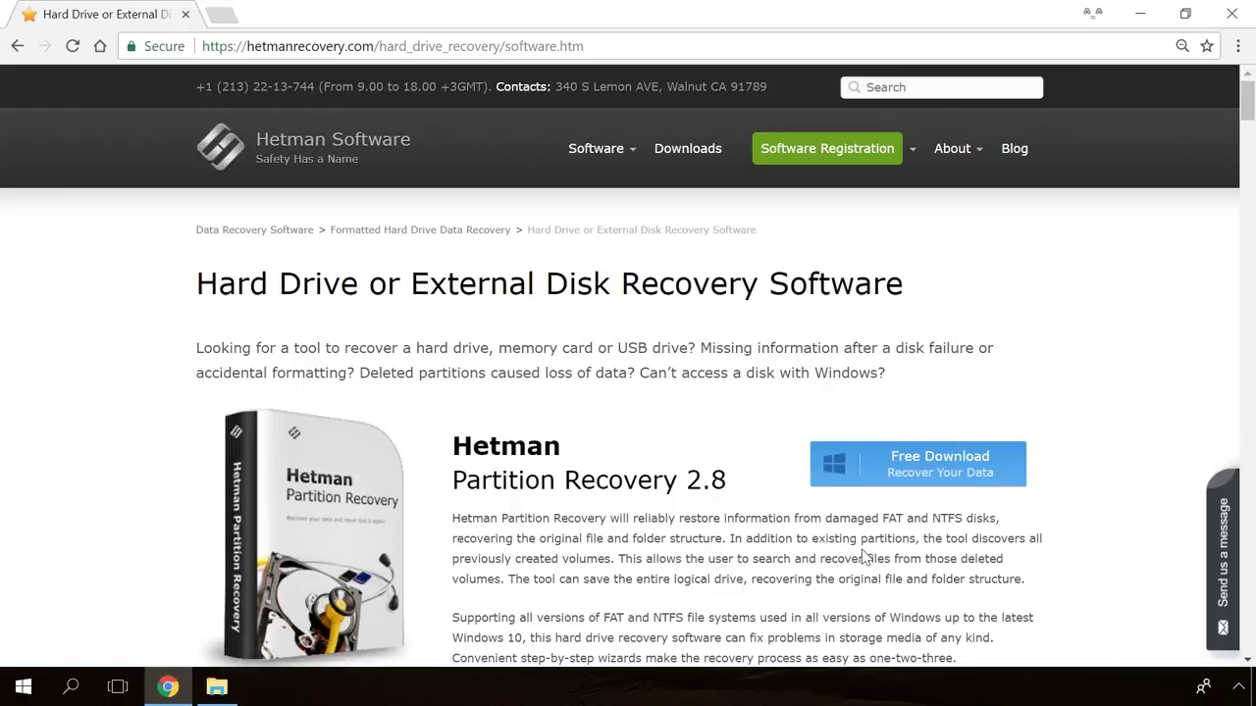
pyautogui.click(902, 469)
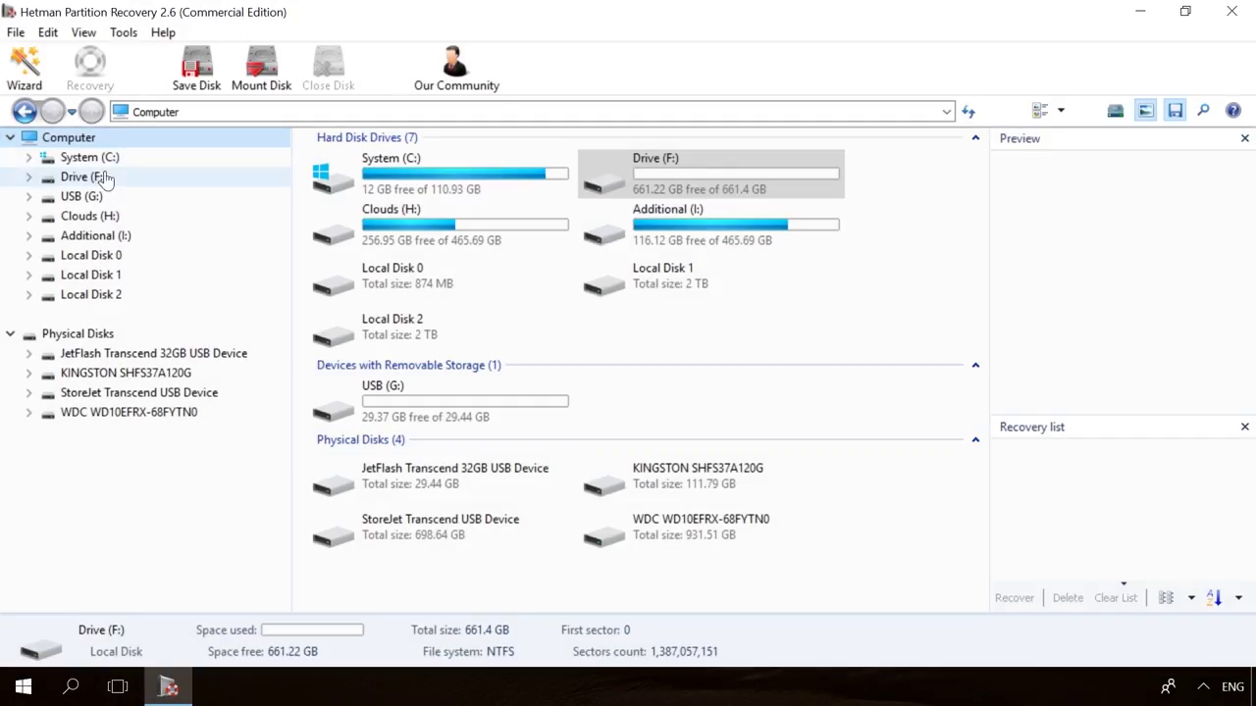
# Run the analysis wizard on Drive (F:) to list its deleted files.
pyautogui.doubleClick(98, 177)
pyautogui.click(785, 531)
pyautogui.click(785, 530)
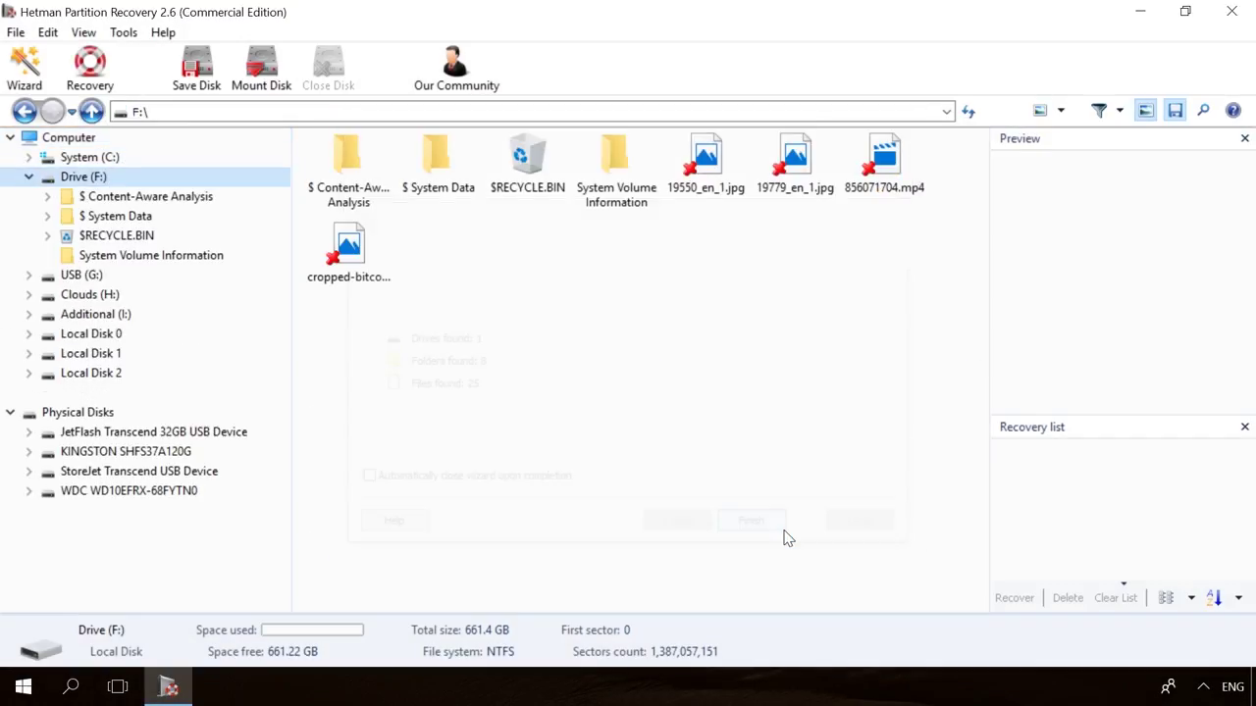
# Recover the deleted video 856071704.mp4 by saving it to the hard disk.
pyautogui.click(795, 157)
pyautogui.click(892, 157)
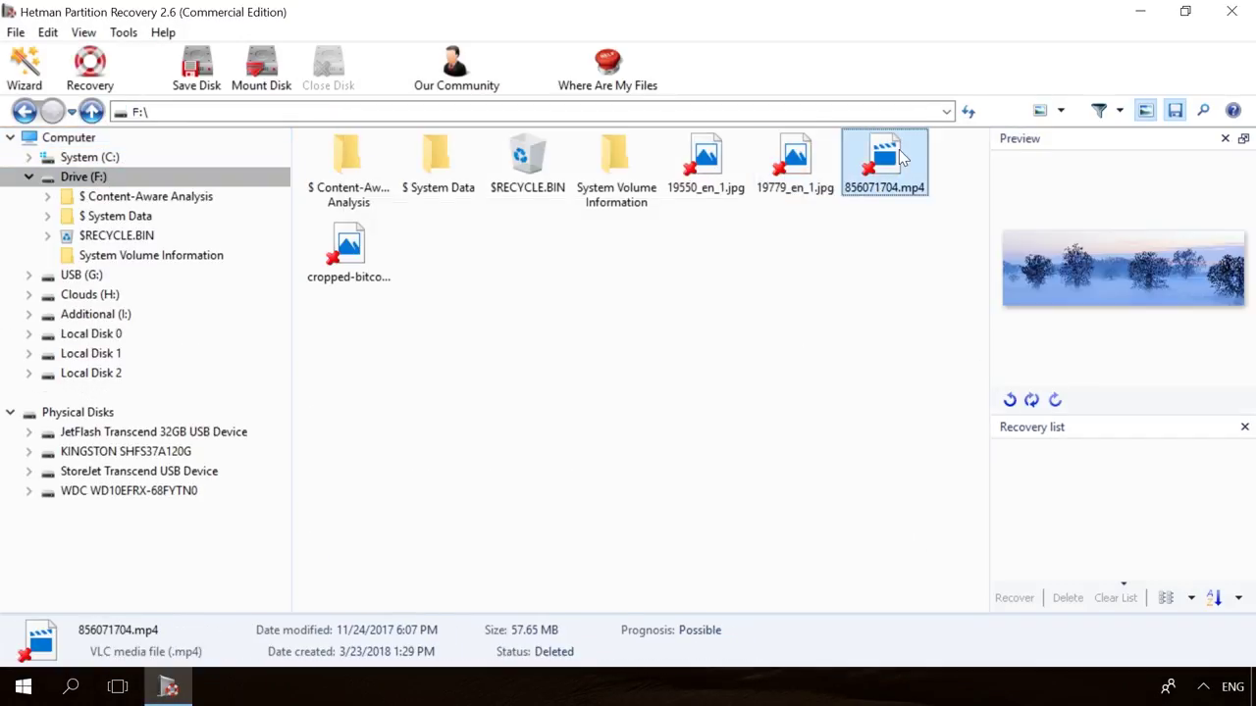
pyautogui.click(90, 69)
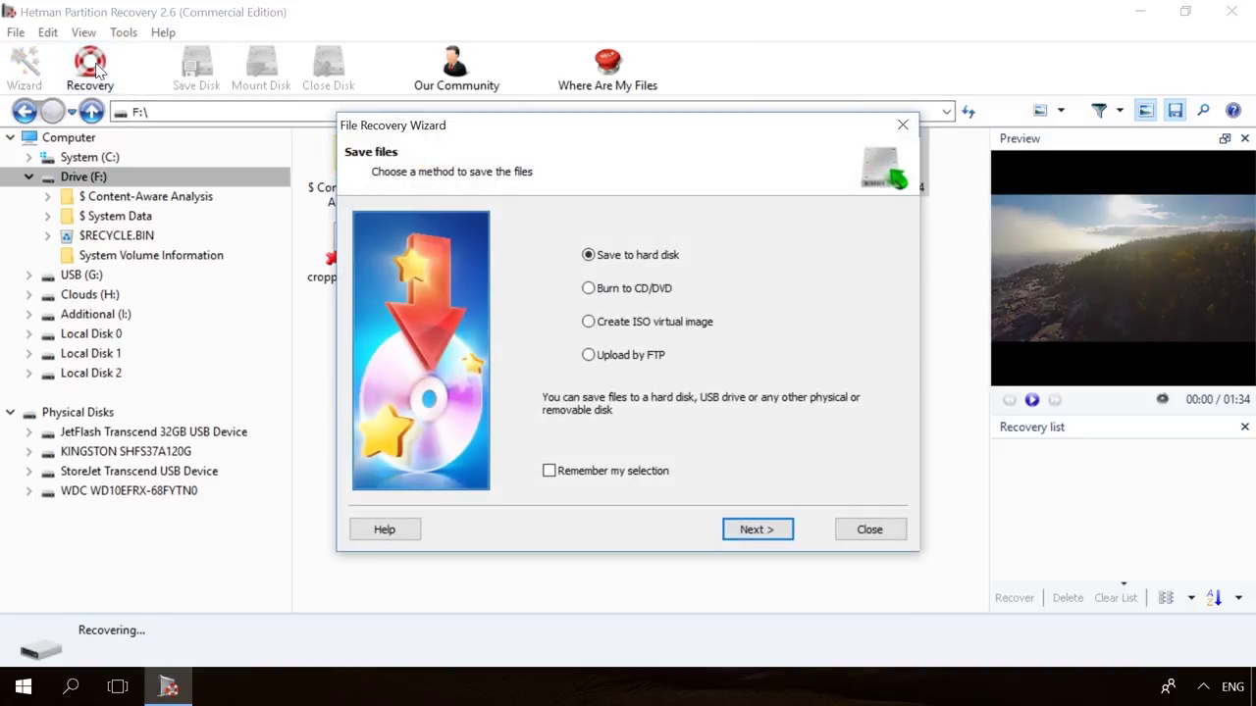
pyautogui.click(750, 530)
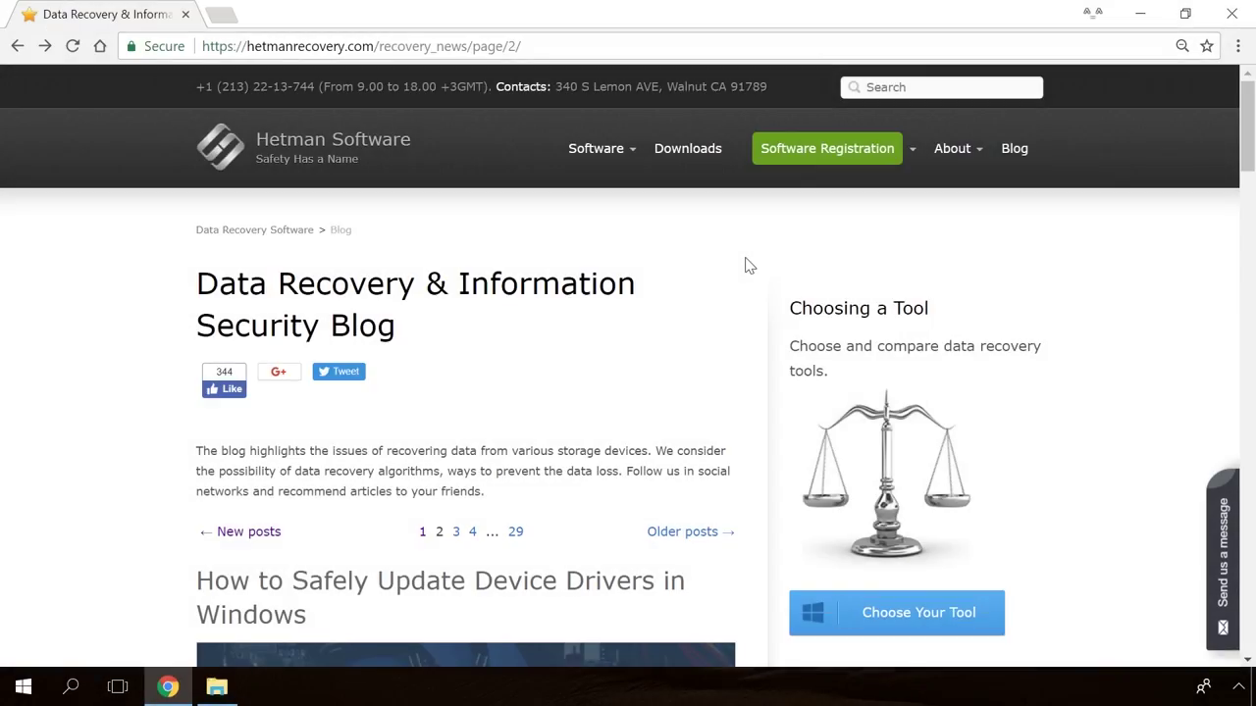
# Find and open the 'Windows Detected a Hard Disk Problem' article on the blog.
pyautogui.scroll(-9, 746, 265)
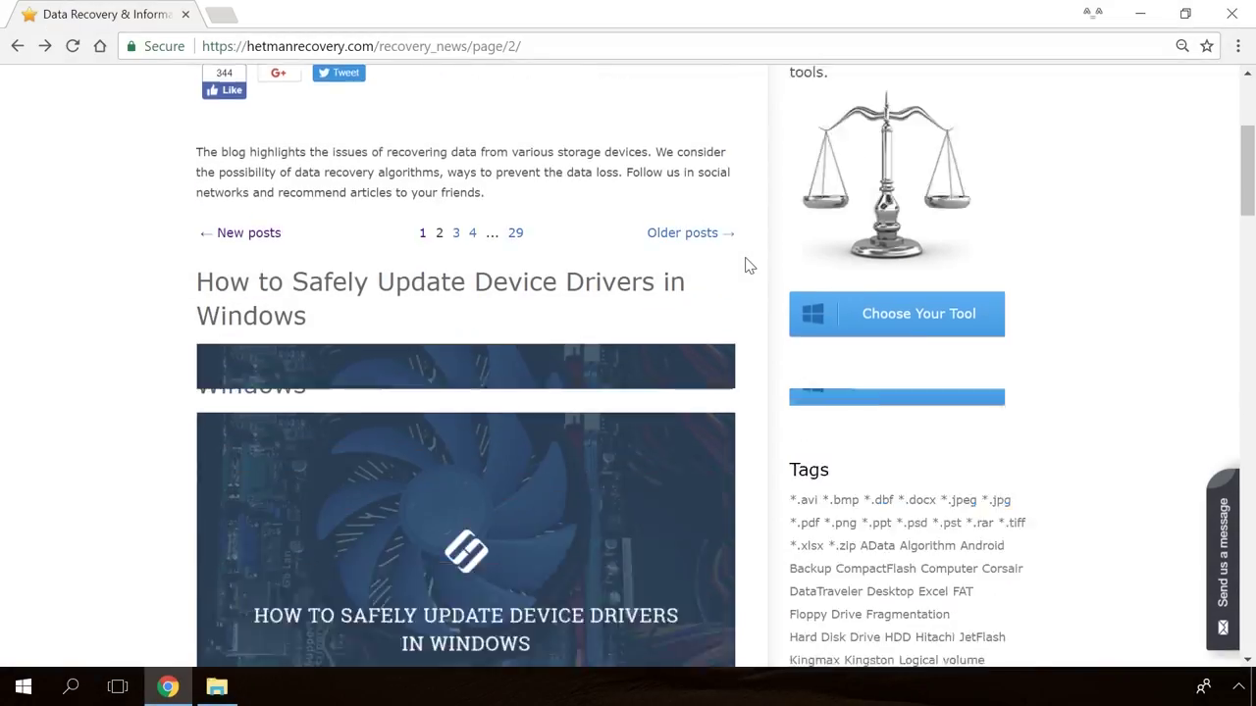
pyautogui.scroll(-18, 745, 264)
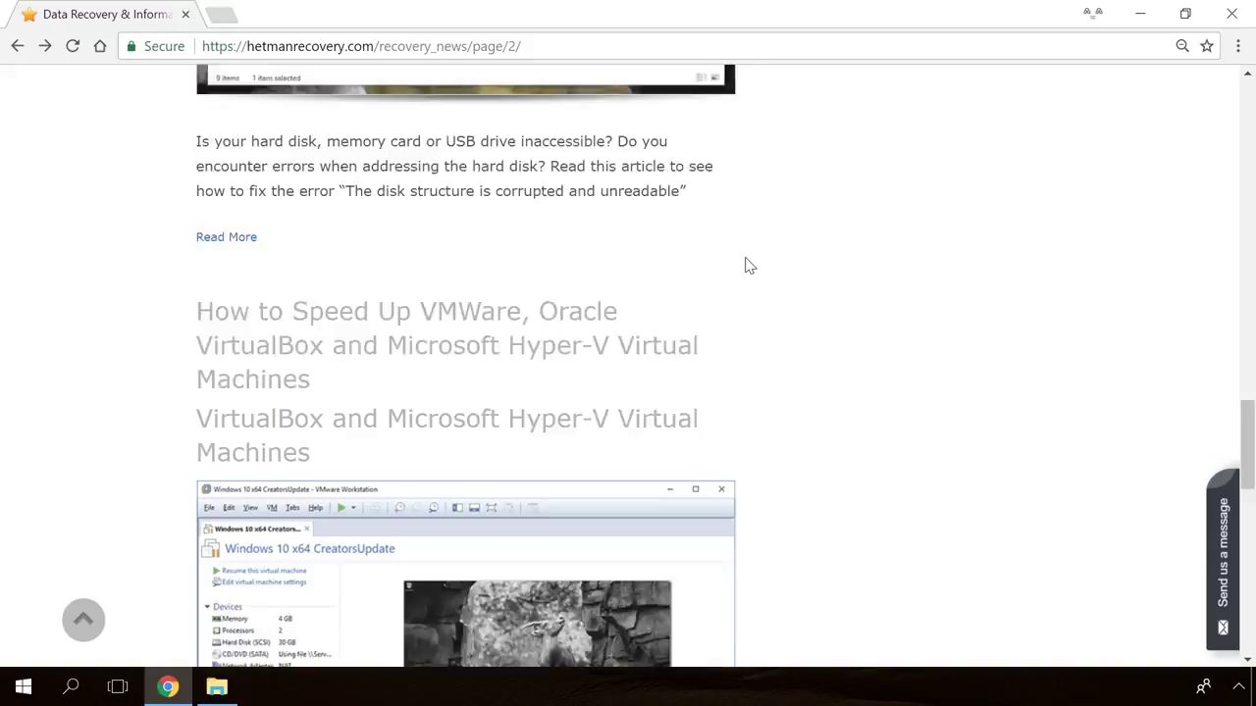
pyautogui.scroll(-4, 745, 265)
pyautogui.scroll(20, 746, 265)
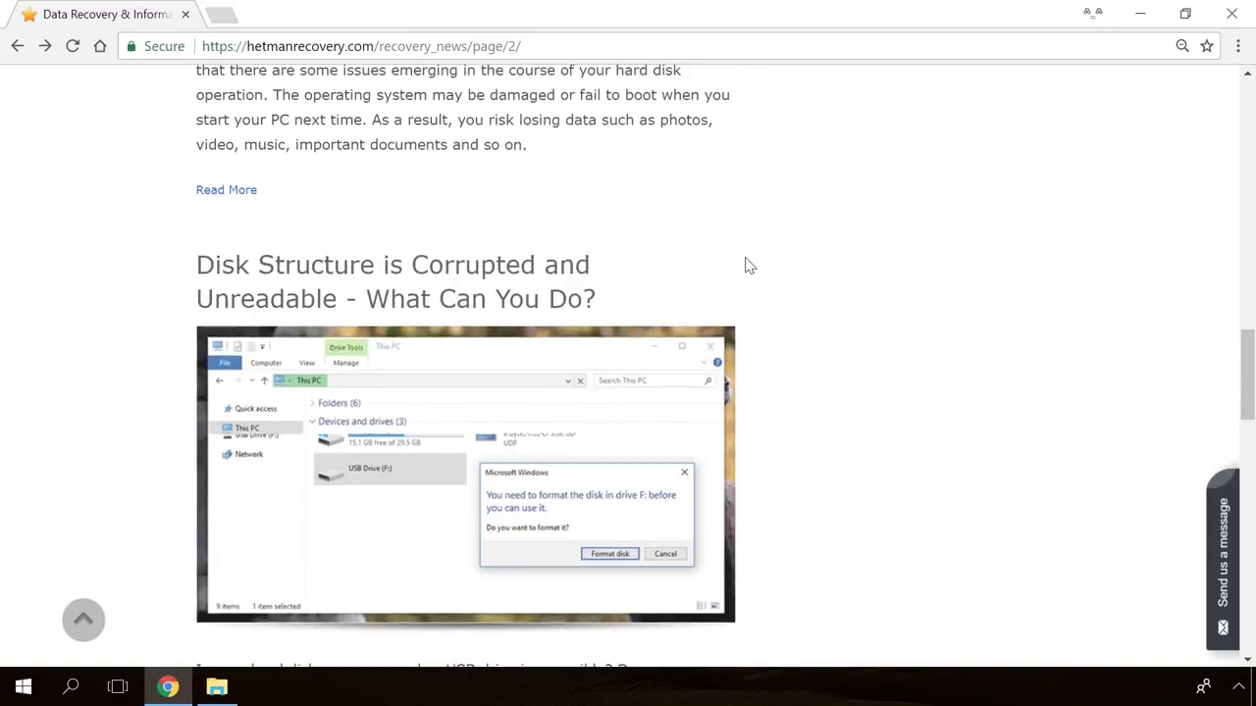
pyautogui.scroll(2, 745, 265)
pyautogui.click(477, 348)
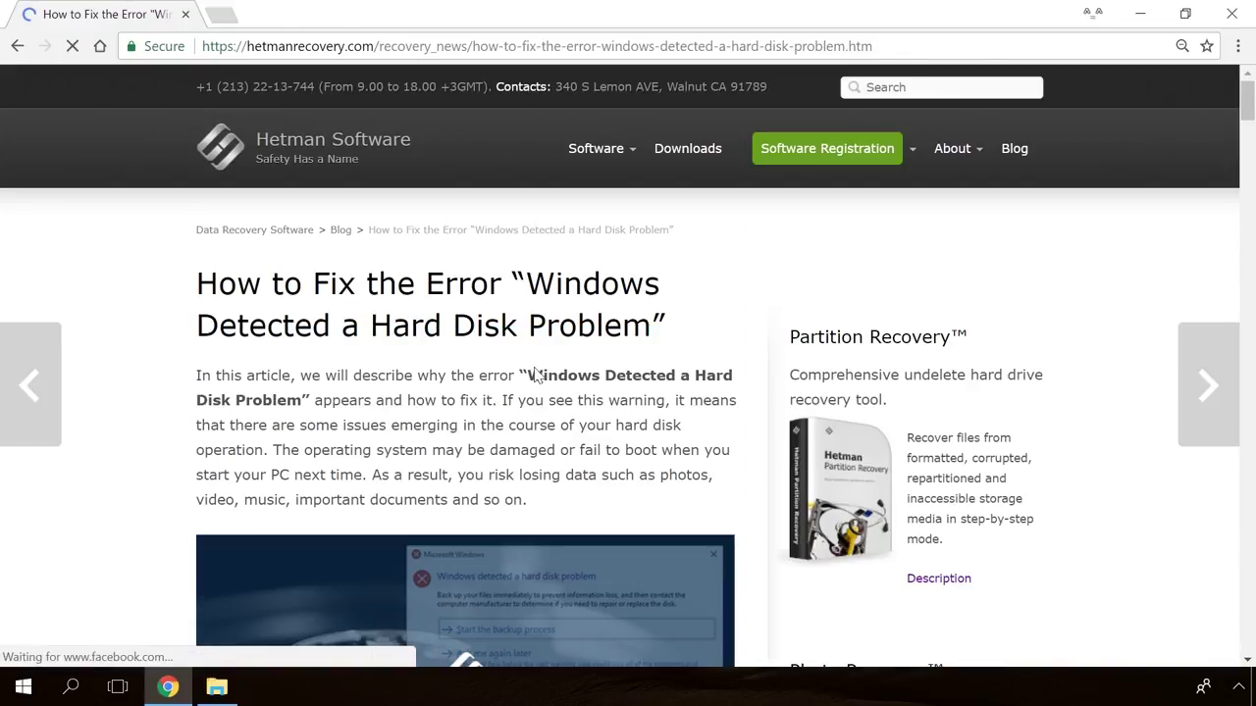
# Read through the article and start a support message saying 'Hello'.
pyautogui.scroll(-20, 746, 428)
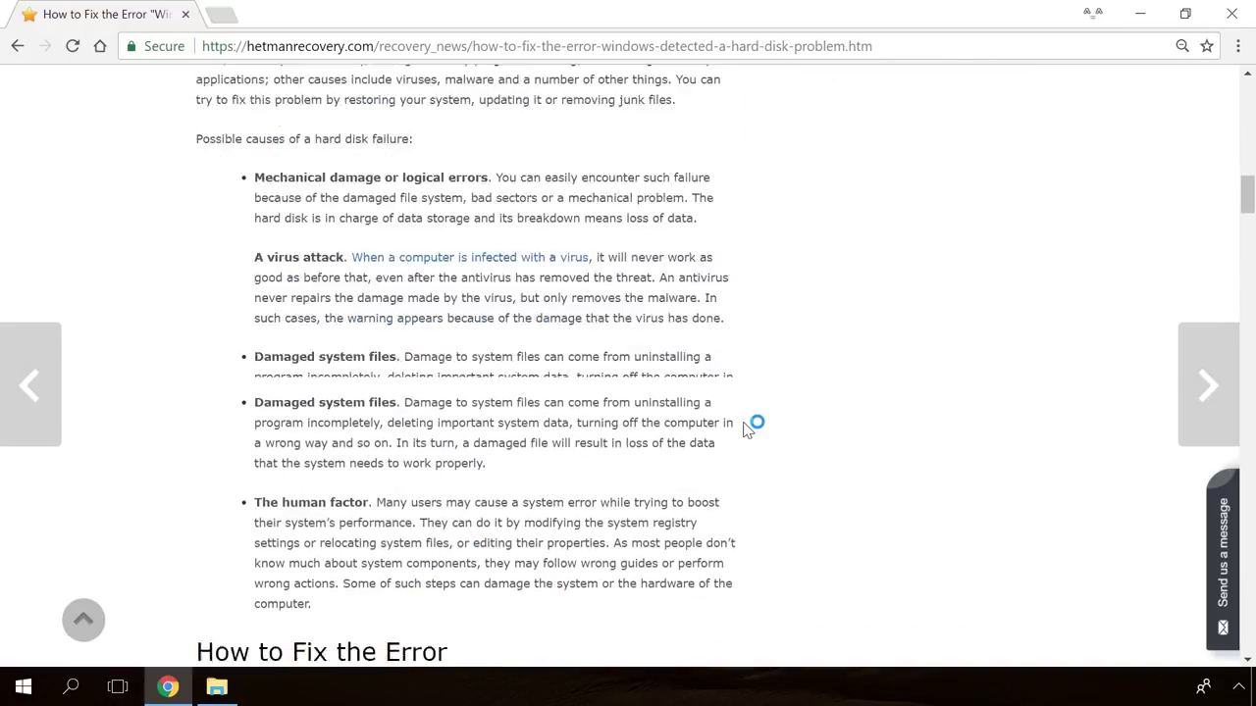
pyautogui.scroll(-6, 746, 428)
pyautogui.scroll(1, 745, 428)
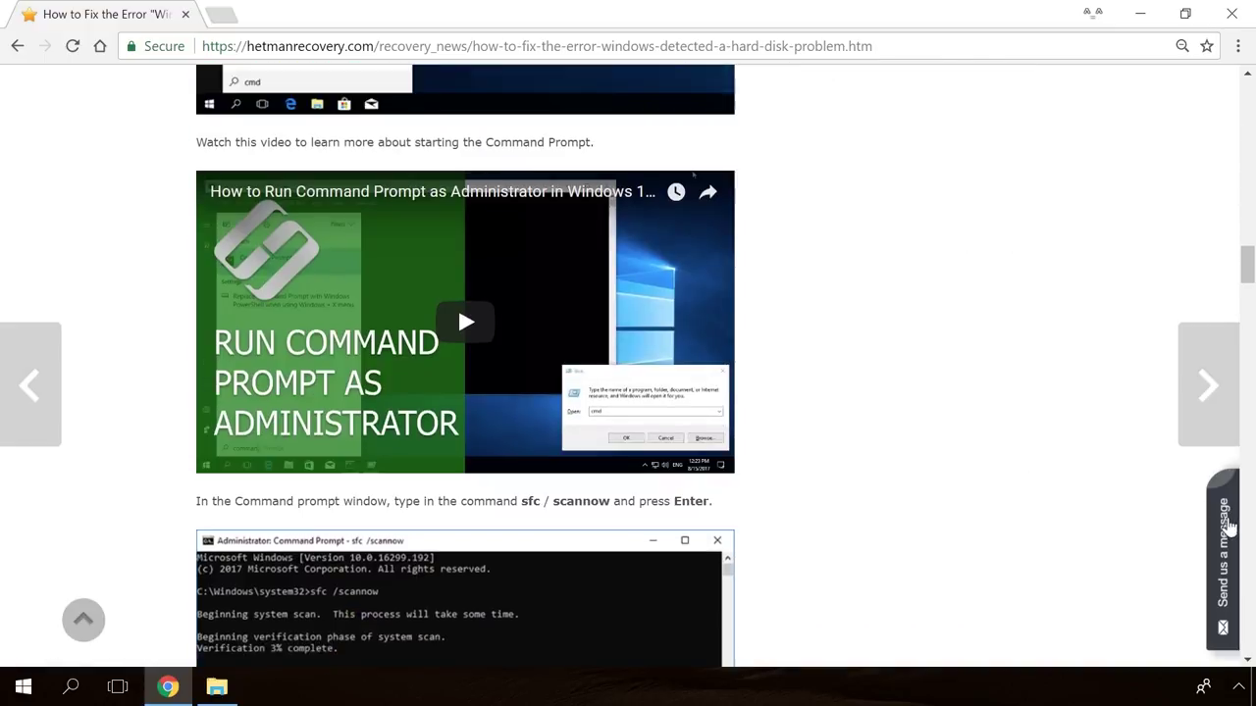
pyautogui.click(1229, 528)
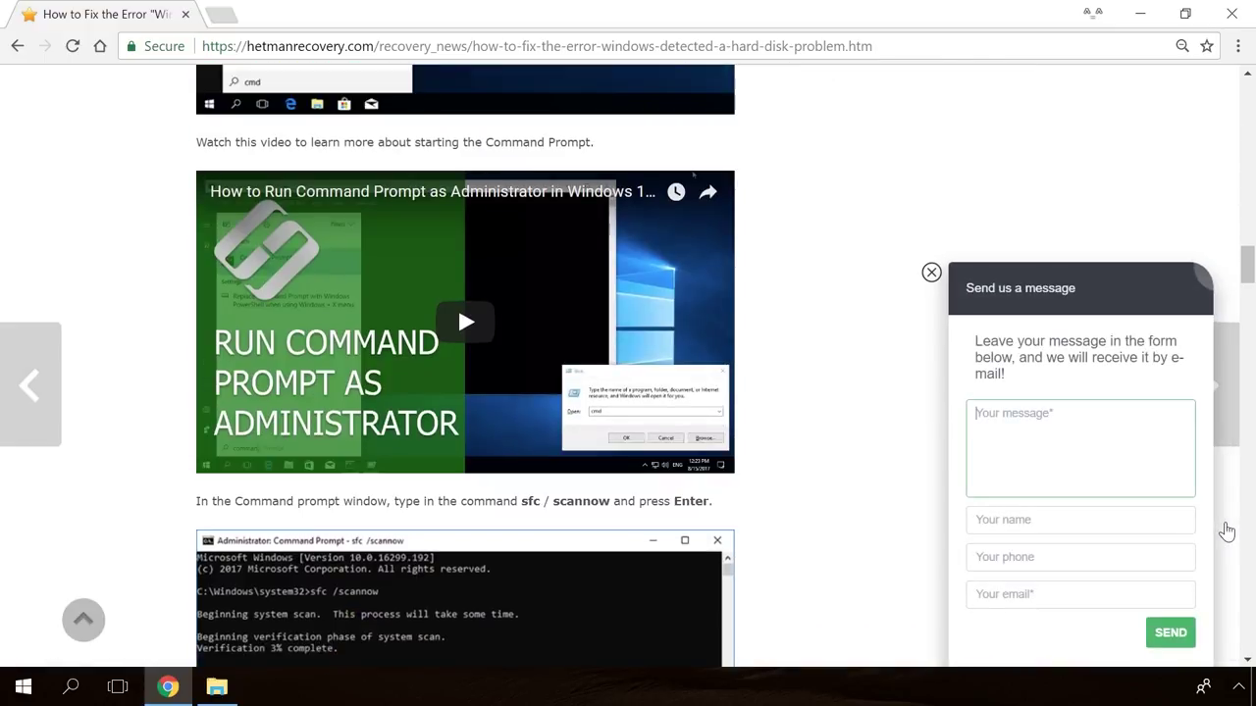
pyautogui.write('Hello')
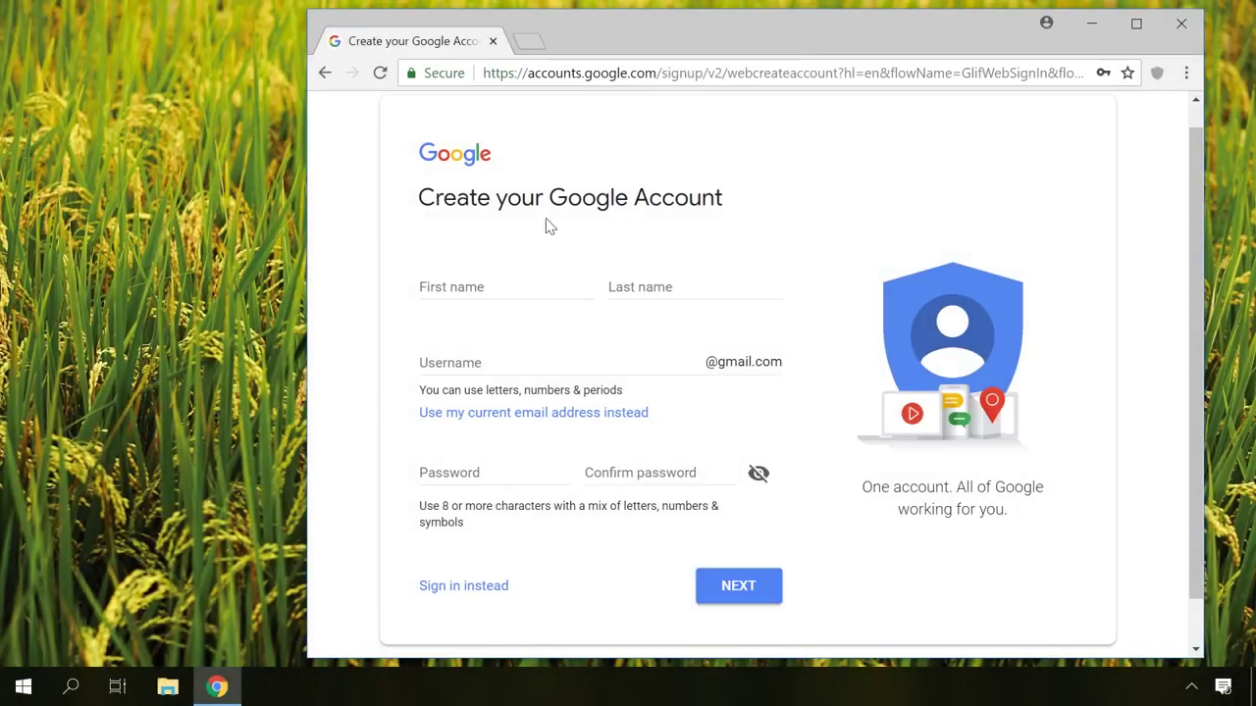
# Go through the First name, Last name and Username fields of the Google signup form.
pyautogui.click(482, 288)
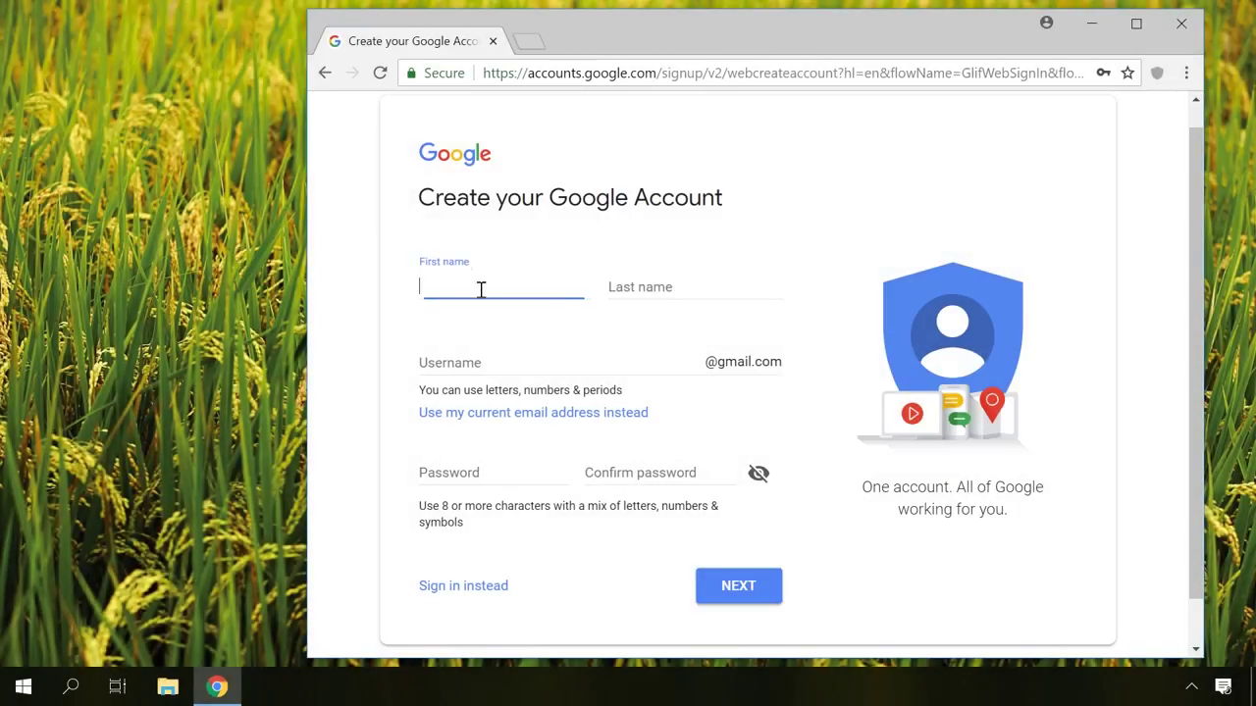
pyautogui.click(638, 292)
pyautogui.click(484, 373)
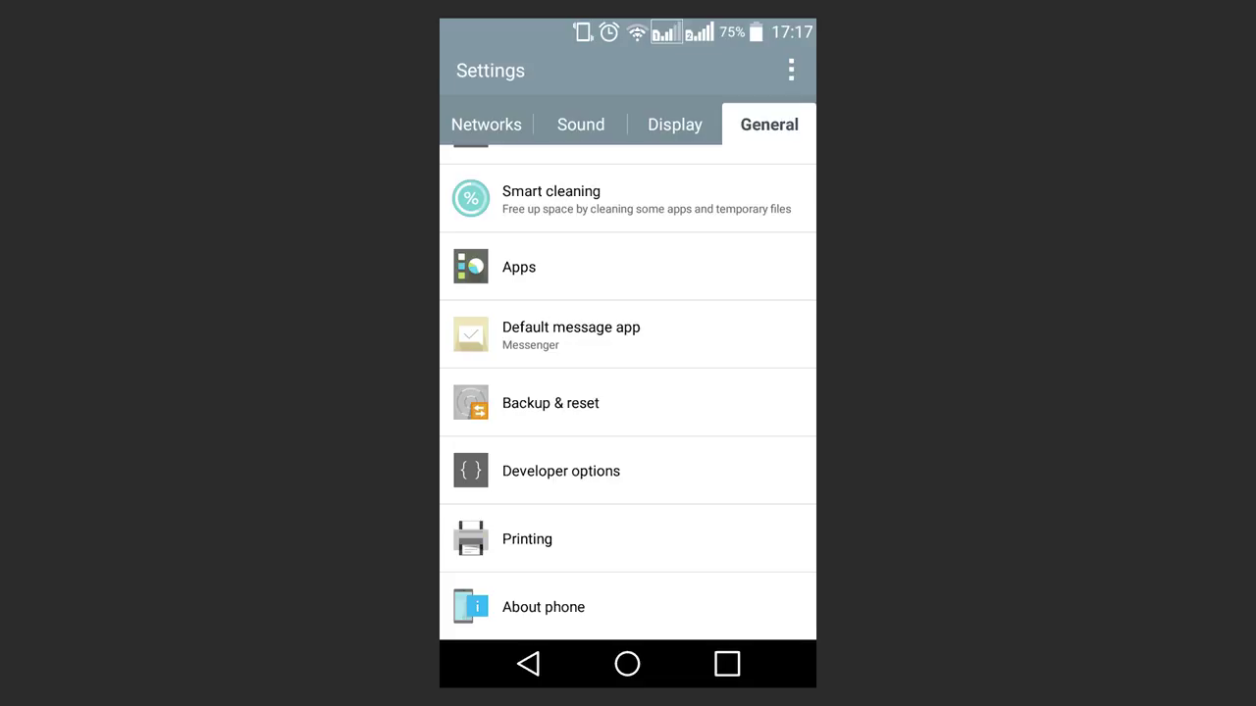
# In Backup & reset, enable Back up my data and Automatic restore and choose the backup account.
pyautogui.click(510, 404)
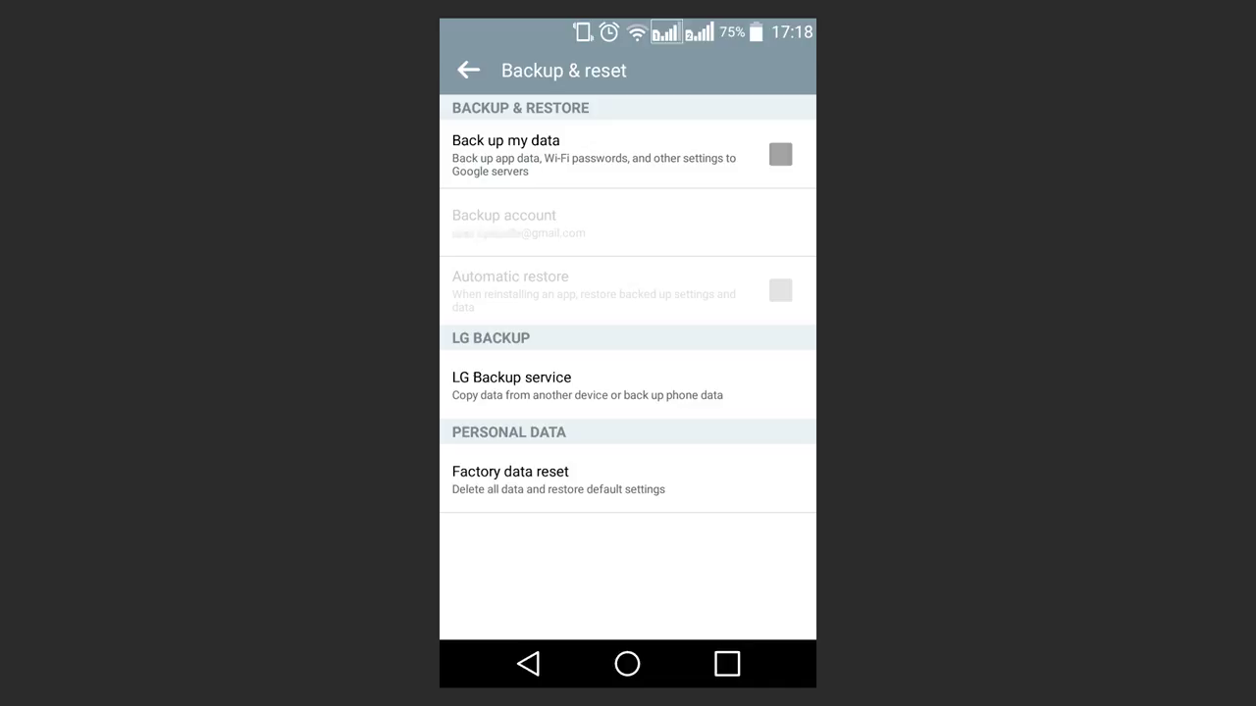
pyautogui.click(783, 153)
pyautogui.click(783, 289)
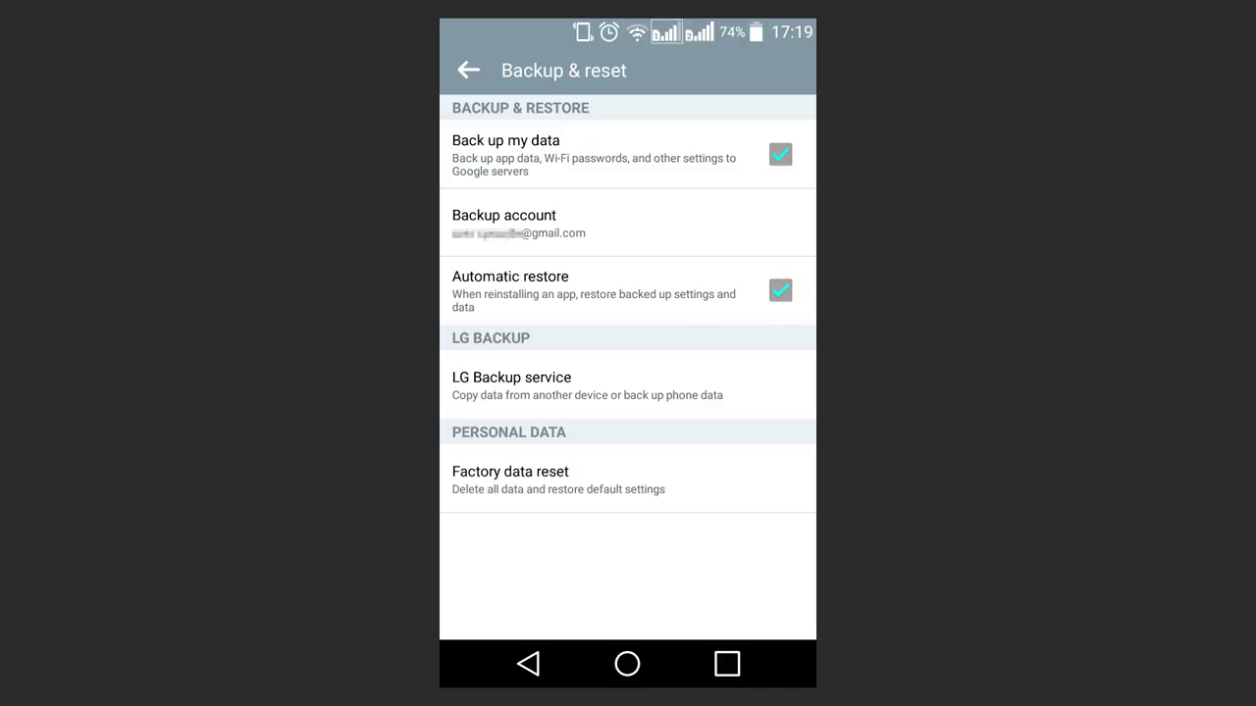
pyautogui.click(486, 215)
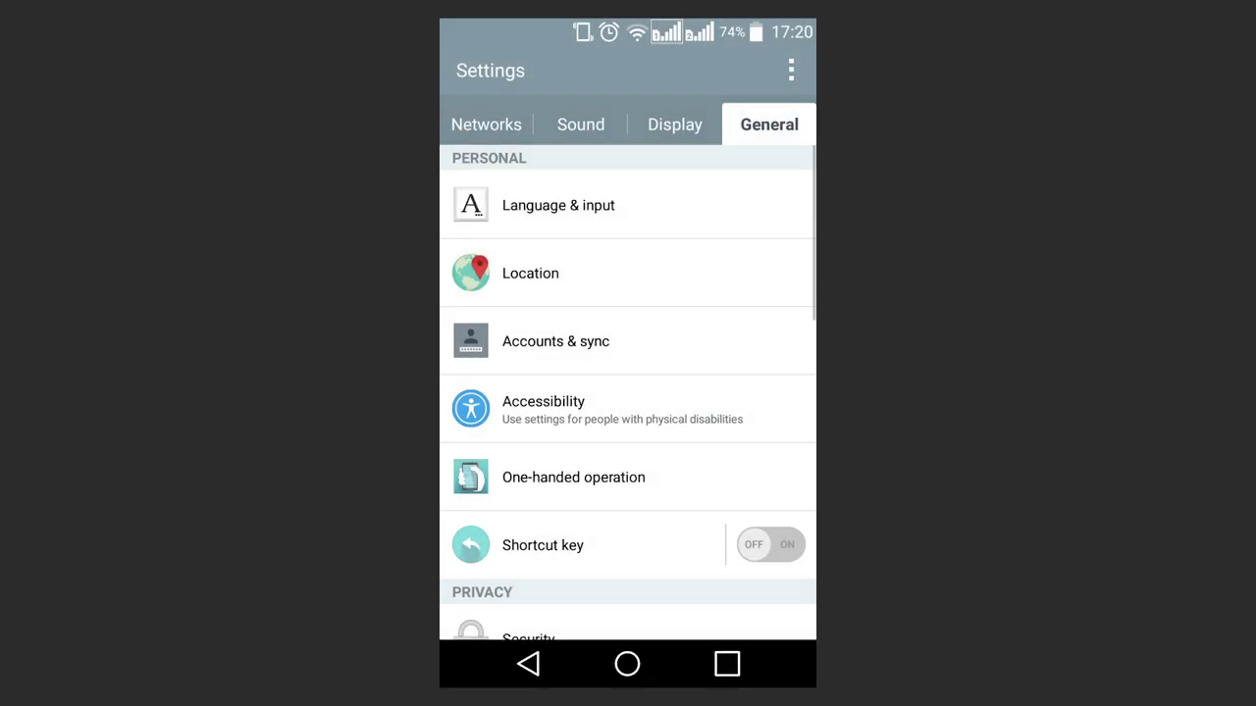
# View the Gmail account's sync settings under Accounts & sync > Google.
pyautogui.click(510, 340)
pyautogui.click(502, 292)
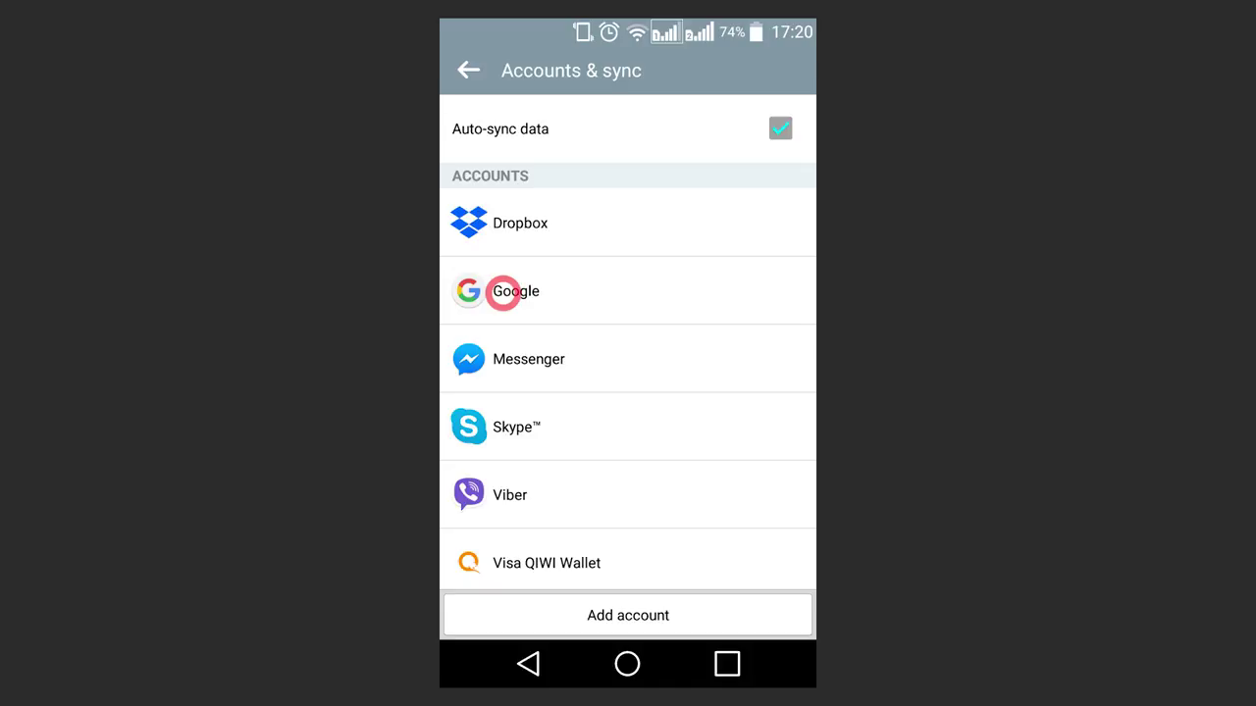
pyautogui.click(502, 149)
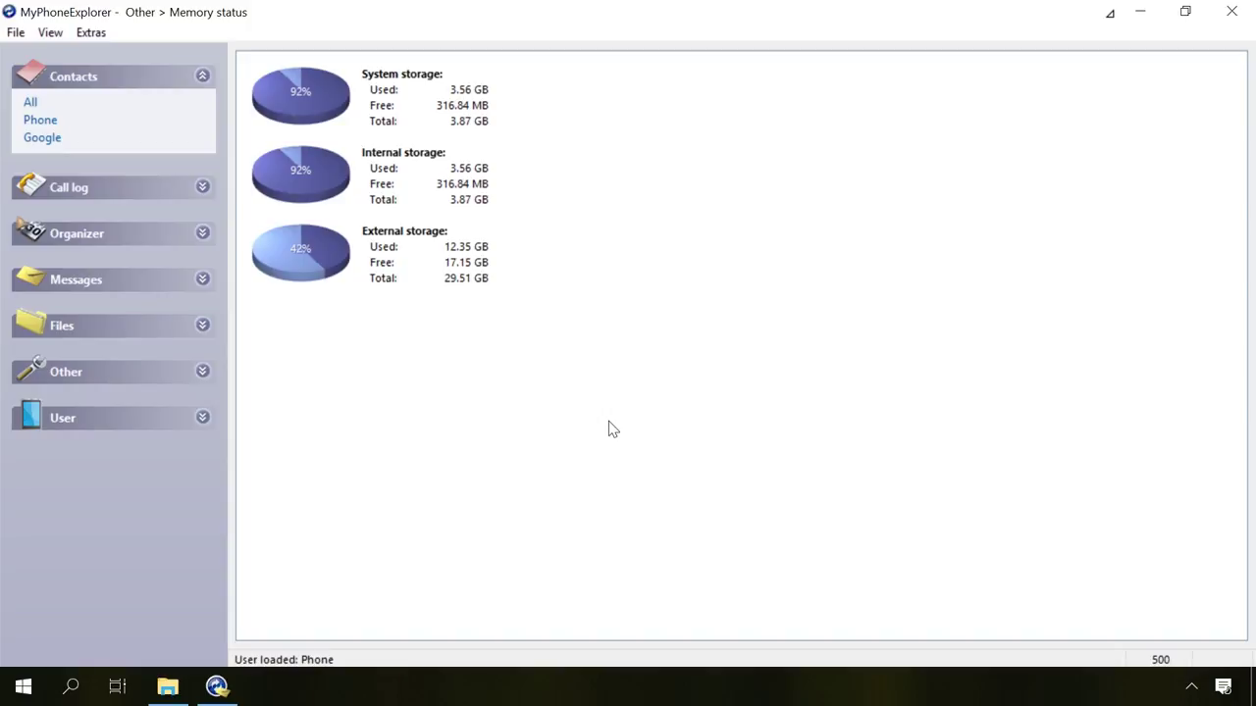
# Connect MyPhoneExplorer to the phone using File > Connect.
pyautogui.click(17, 34)
pyautogui.click(47, 54)
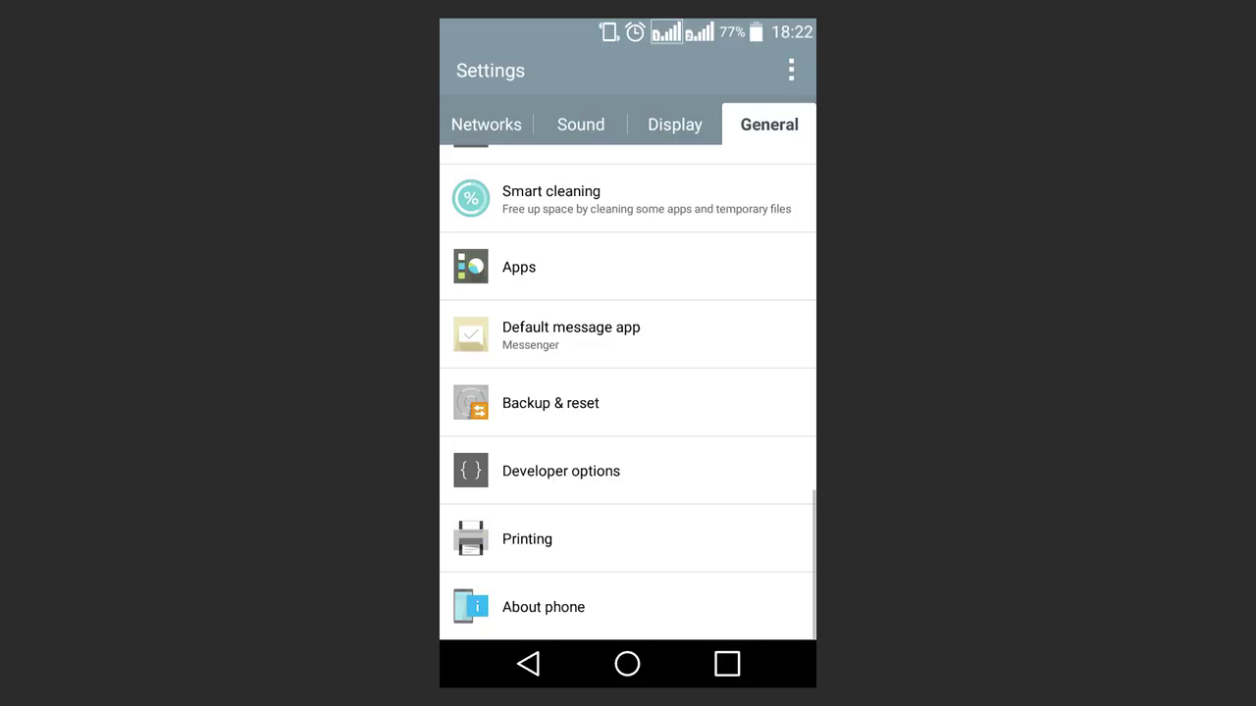
# Enable and confirm USB debugging in Developer options.
pyautogui.click(510, 468)
pyautogui.click(782, 495)
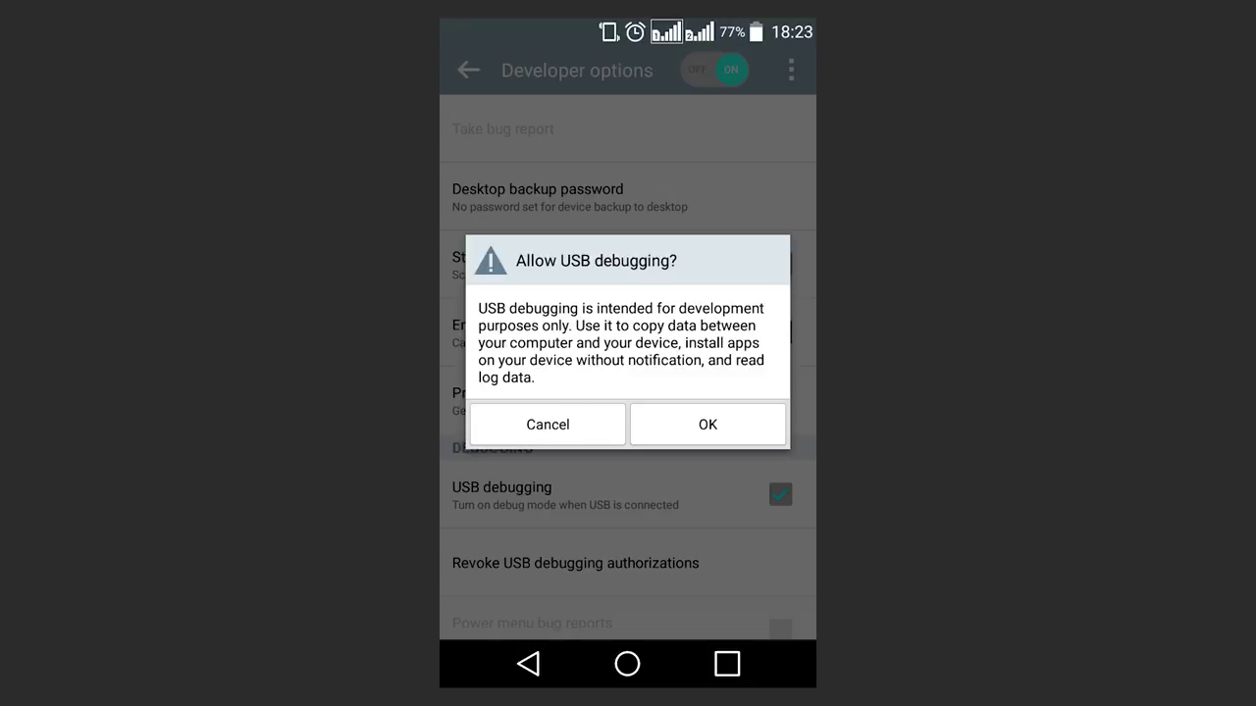
pyautogui.click(709, 422)
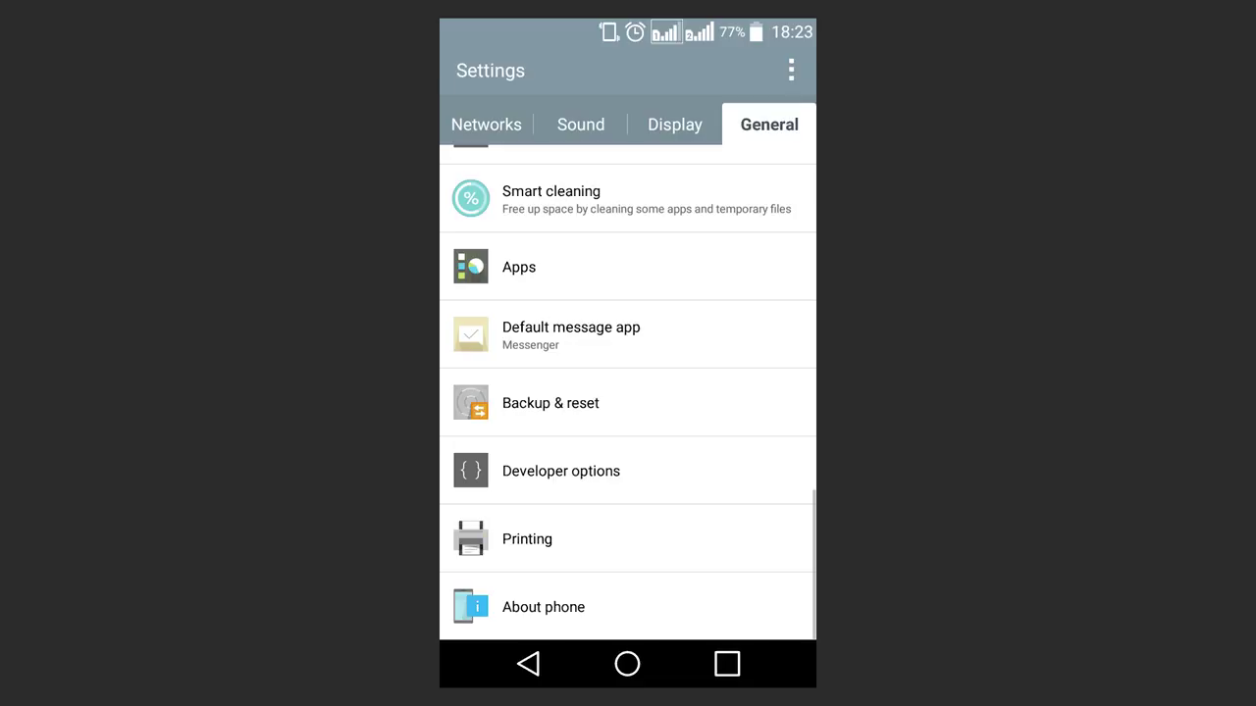
# Open About phone > Software info and tap Build number seven times.
pyautogui.click(520, 603)
pyautogui.click(521, 443)
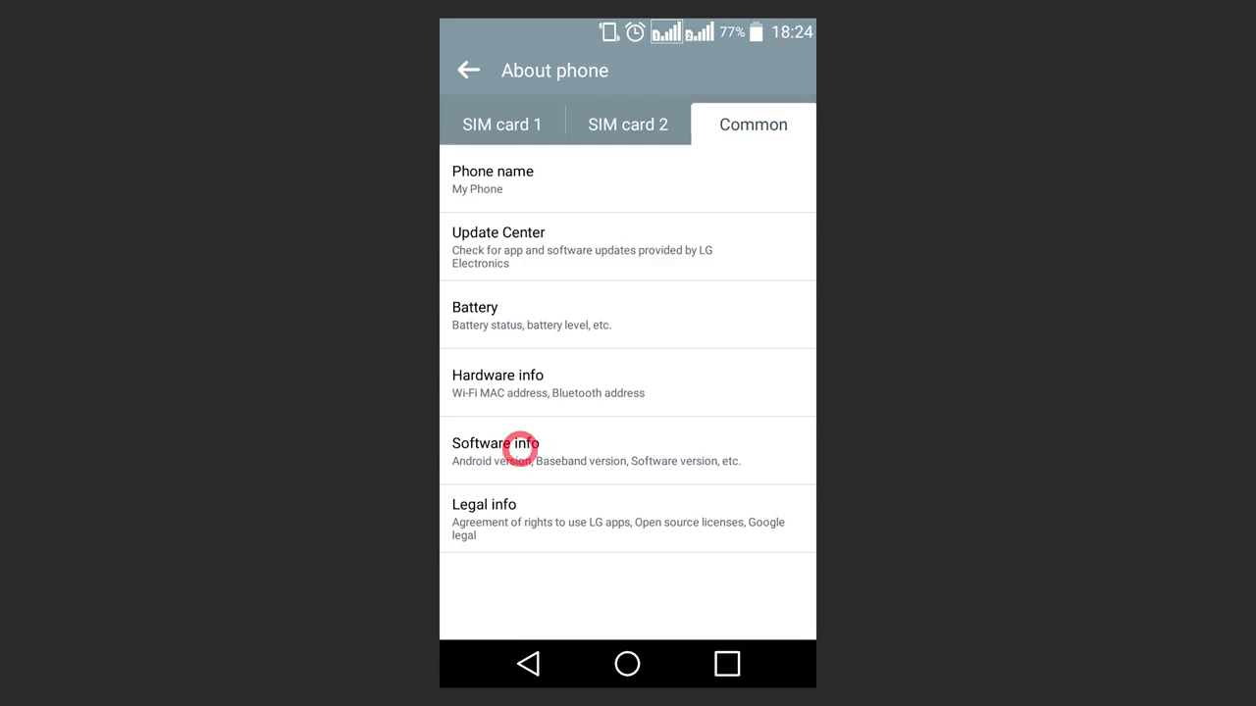
pyautogui.click(520, 334)
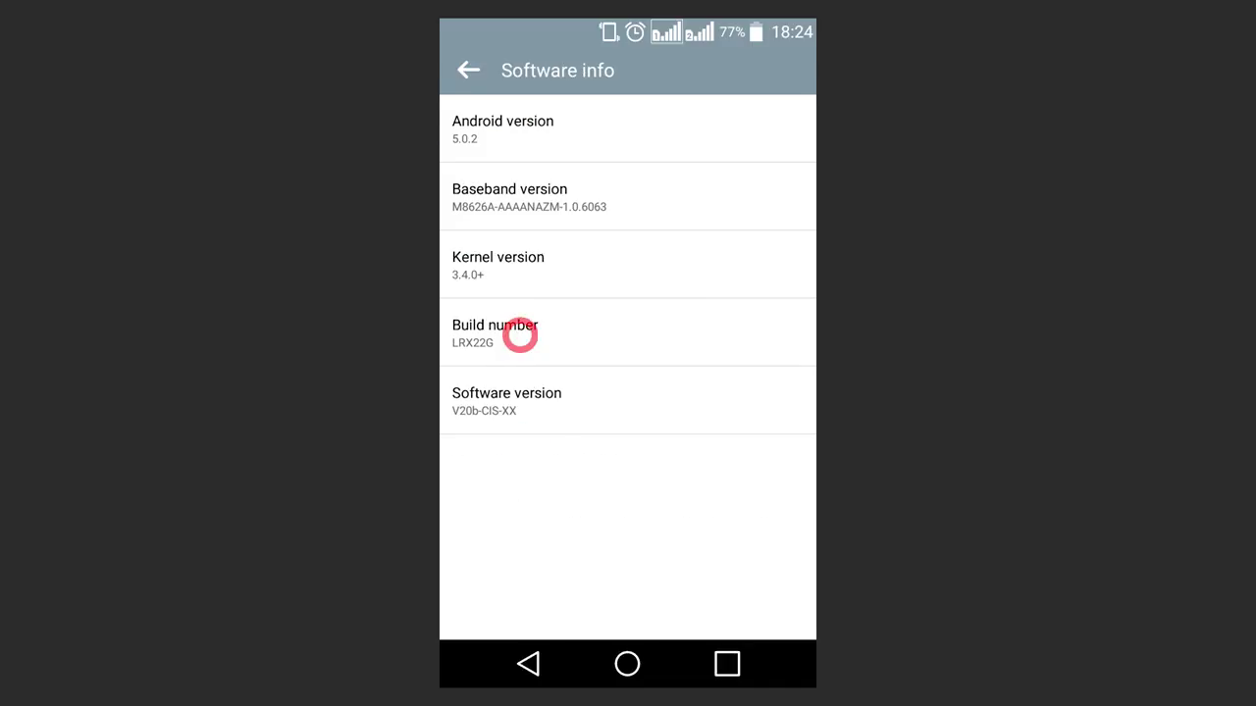
pyautogui.click(520, 334)
pyautogui.click(520, 334)
pyautogui.click(520, 334)
pyautogui.click(520, 334)
pyautogui.click(520, 335)
pyautogui.click(520, 334)
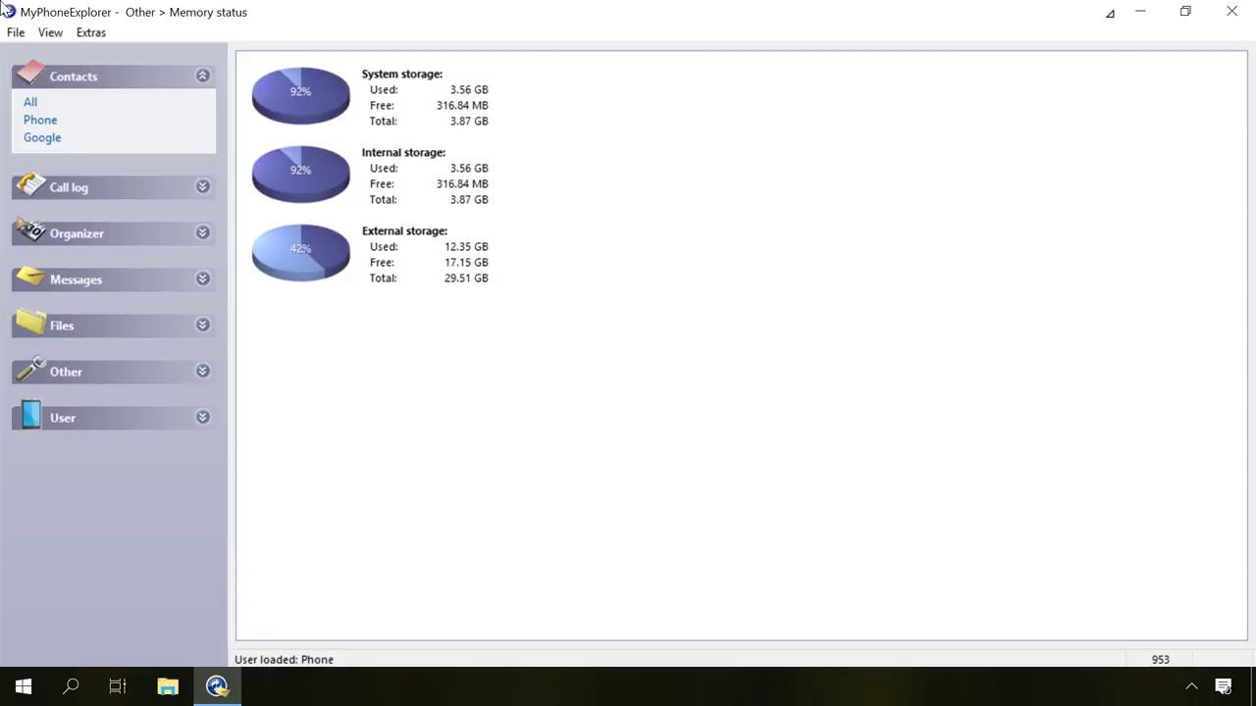
# Back up contacts, call log, events, notes and SMS to Documents as Backup Phone 2018-07-09.mpb.
pyautogui.click(92, 32)
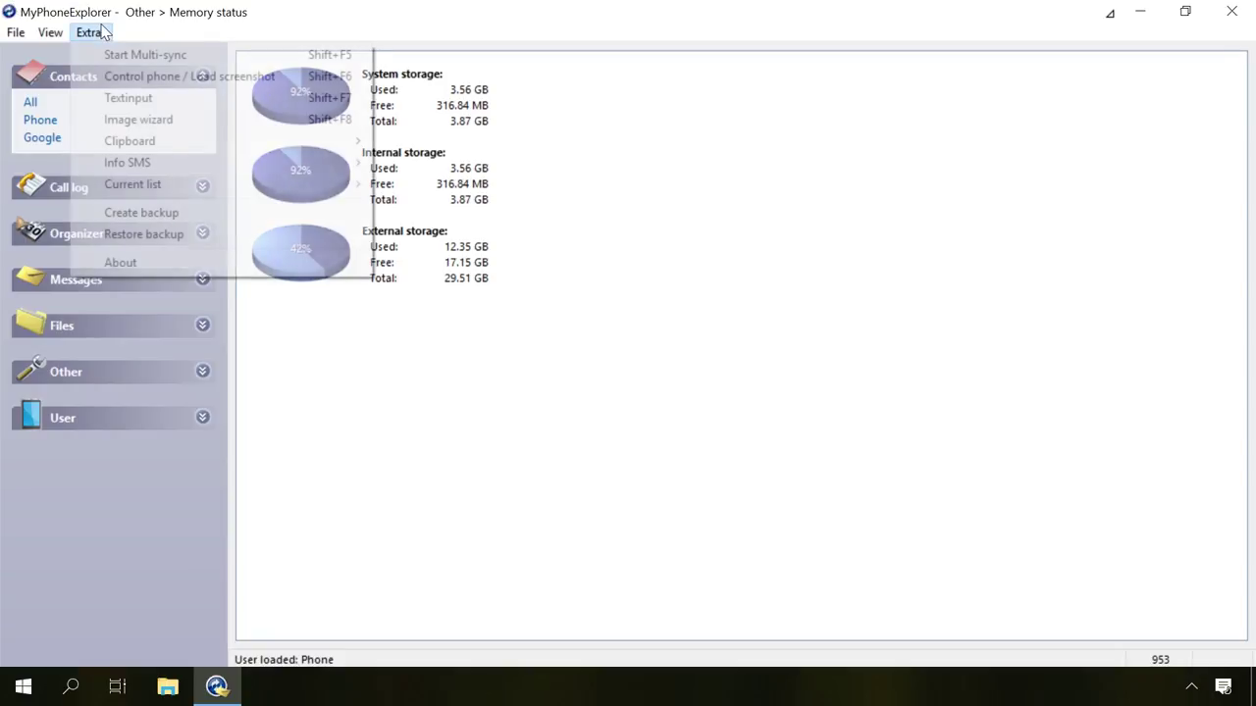
pyautogui.click(162, 215)
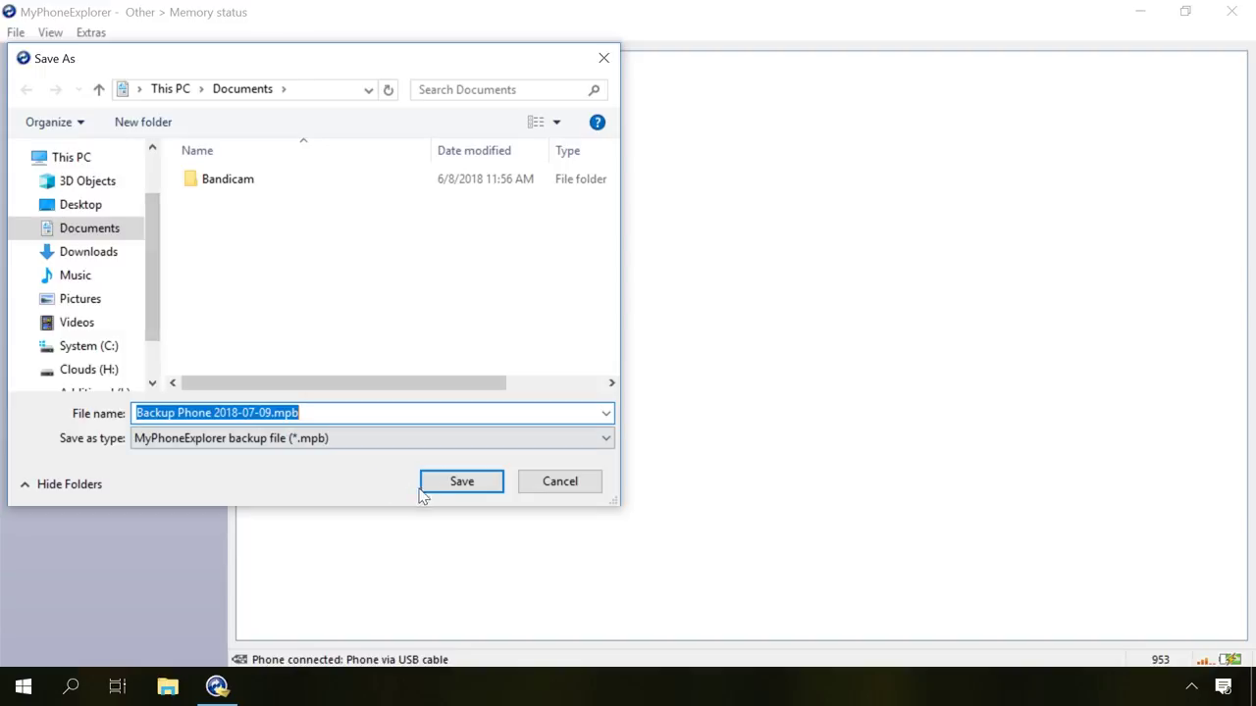
pyautogui.click(459, 482)
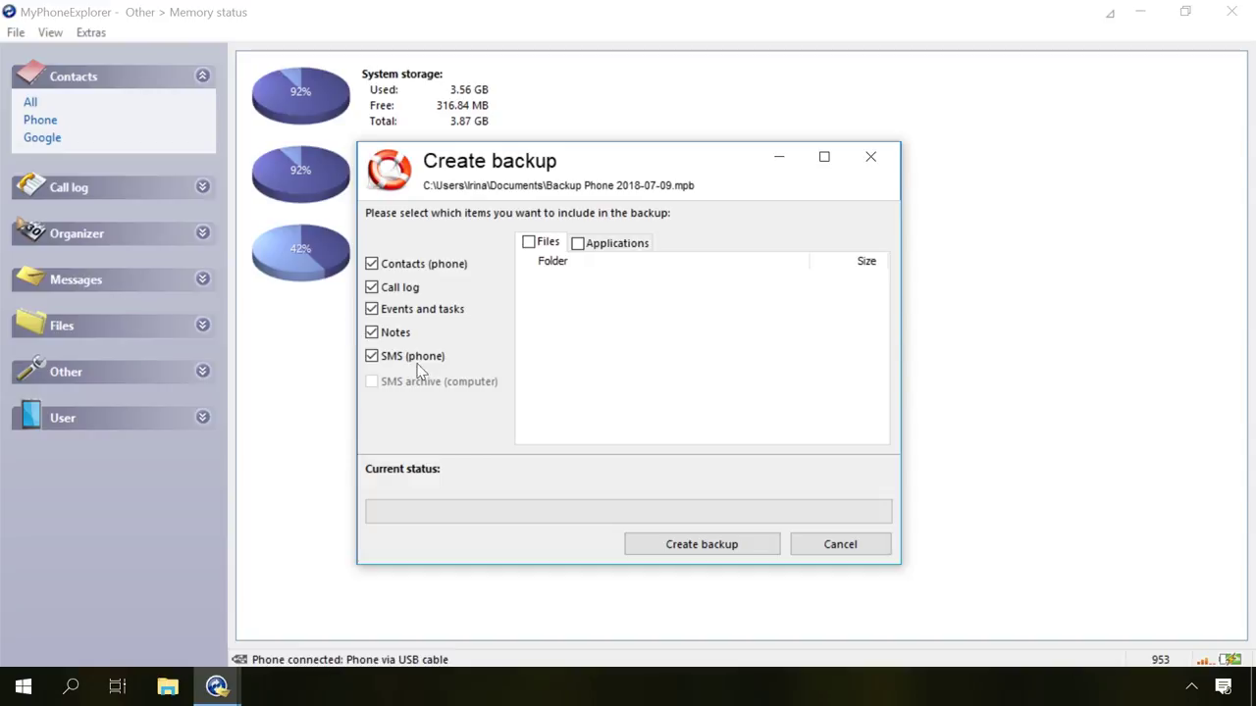
pyautogui.click(670, 550)
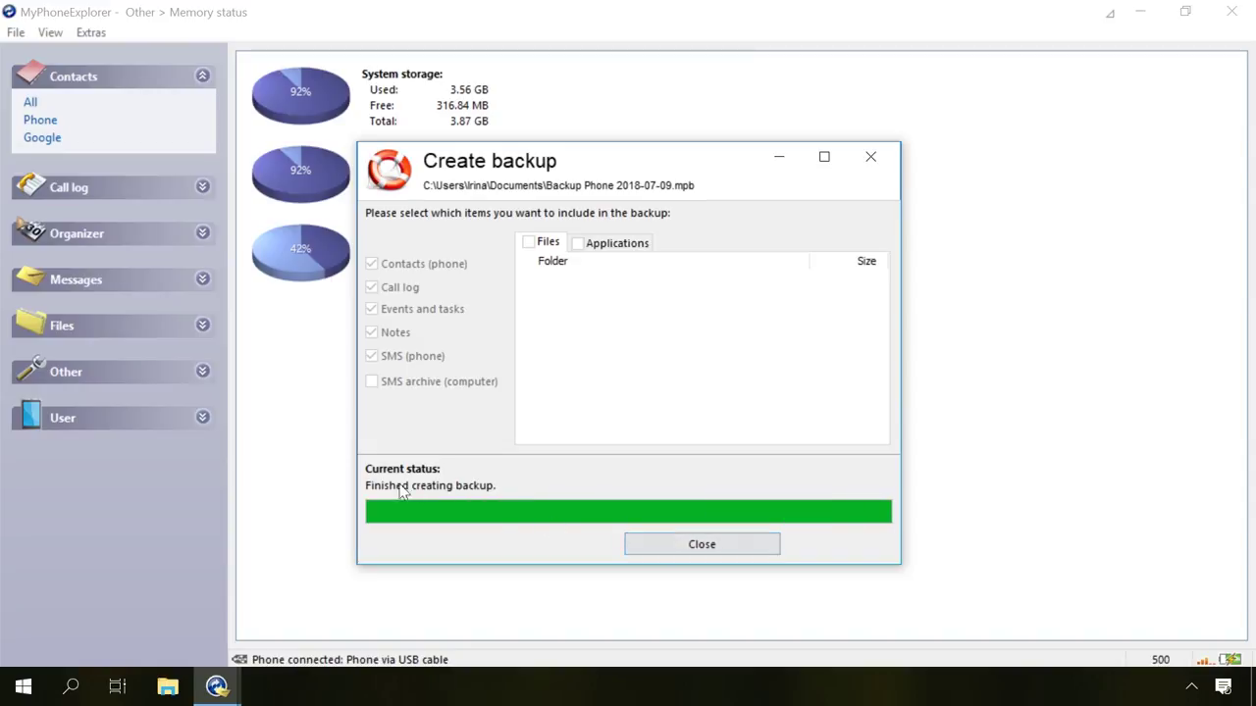
pyautogui.click(655, 549)
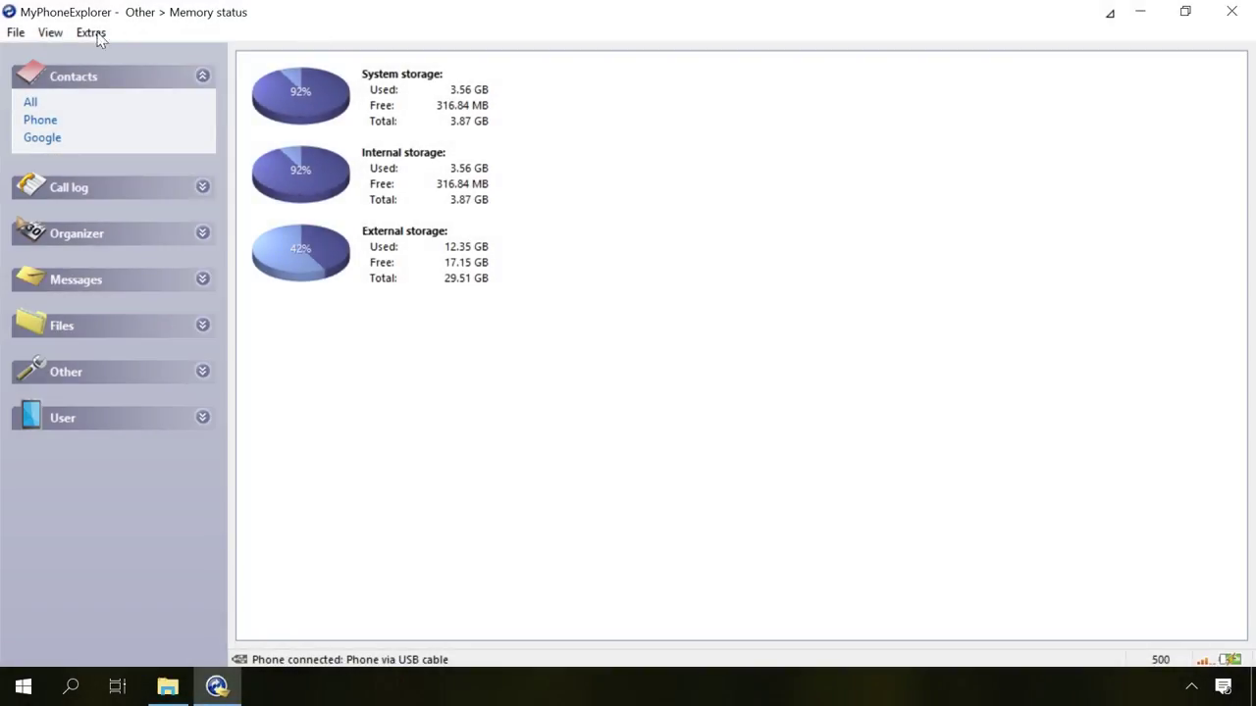
pyautogui.click(90, 33)
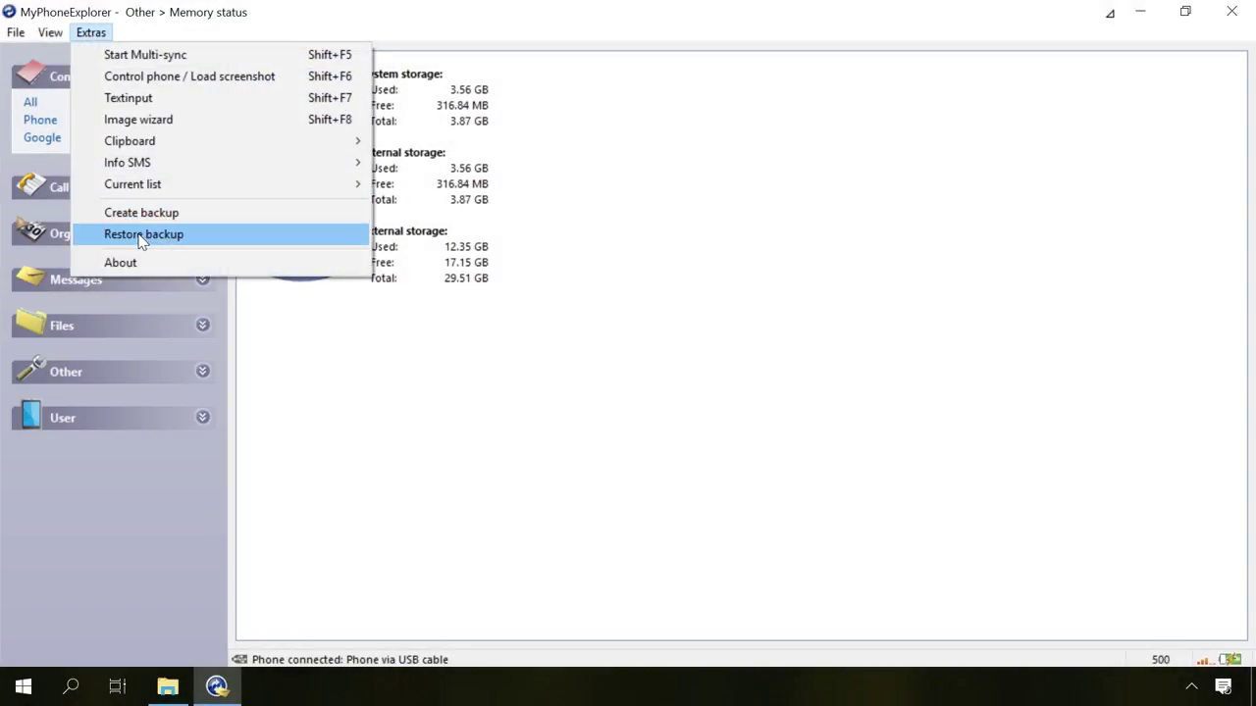
# Restore contacts, call log, events and tasks, and SMS from Backup Phone 2018-07-09.mpb.
pyautogui.click(143, 237)
pyautogui.click(232, 201)
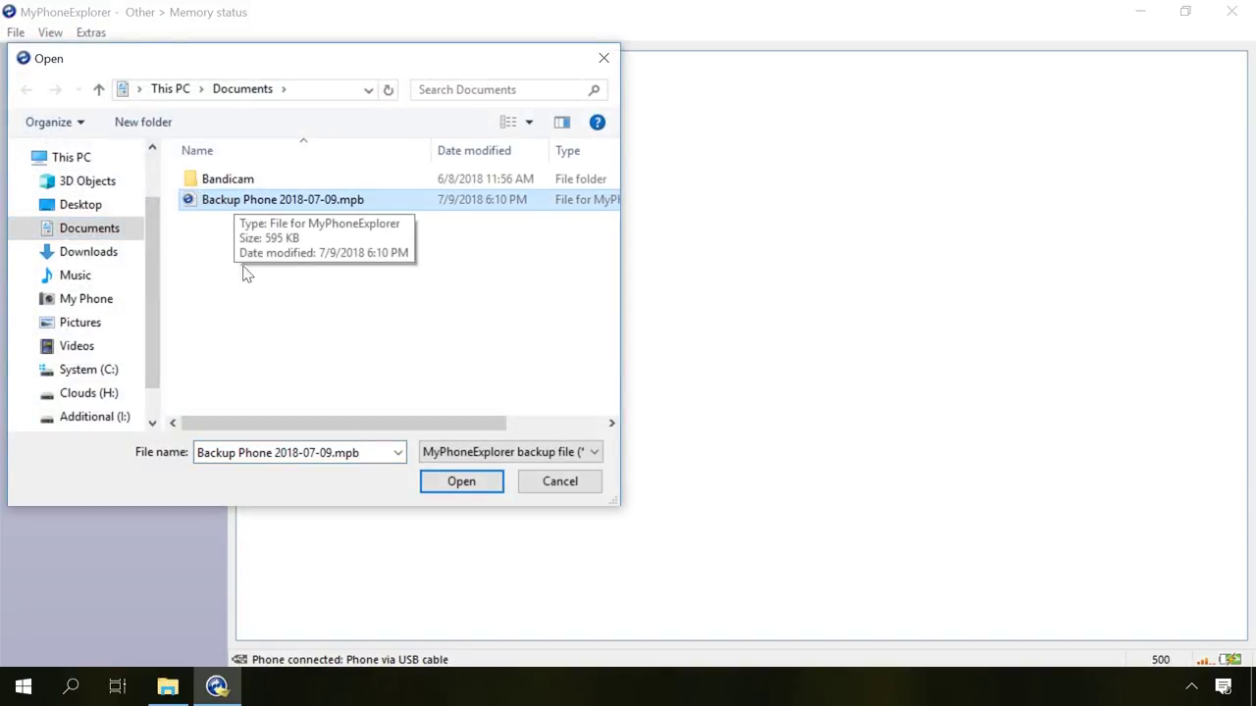
pyautogui.click(457, 485)
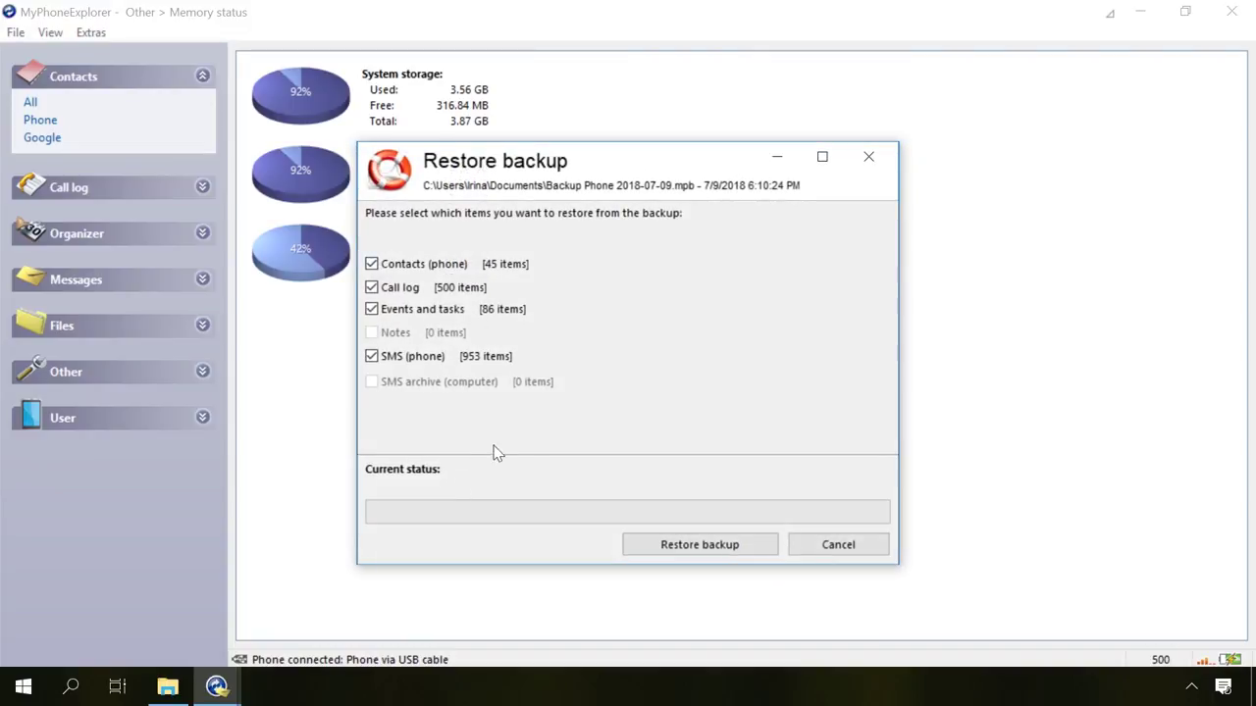
pyautogui.click(703, 545)
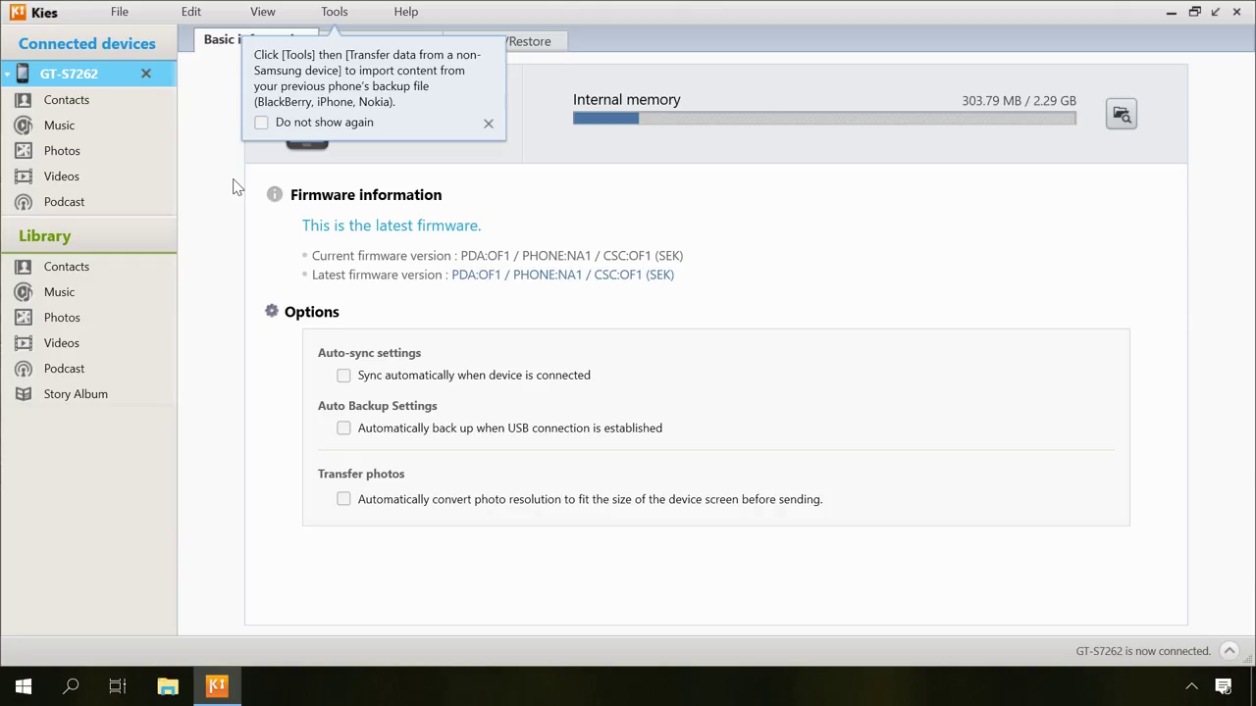
# Dismiss the Kies tip and back up all 10 selected GT-S7262 data items.
pyautogui.click(262, 122)
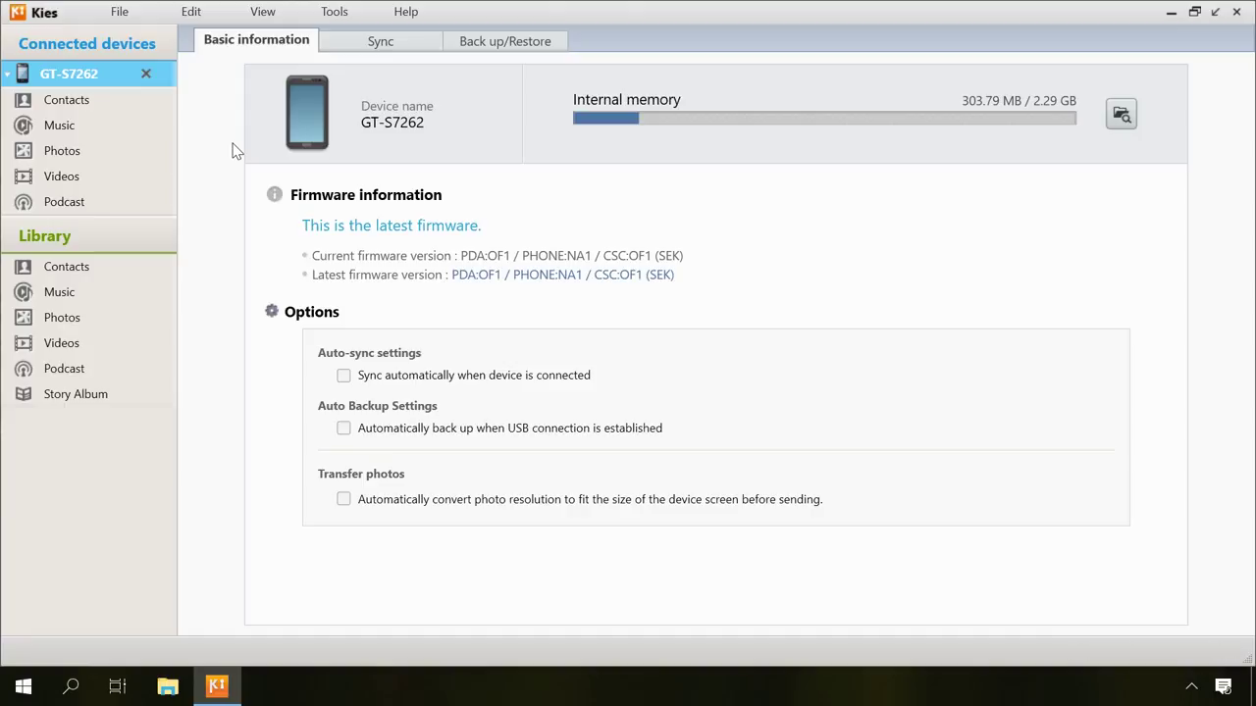
pyautogui.click(501, 39)
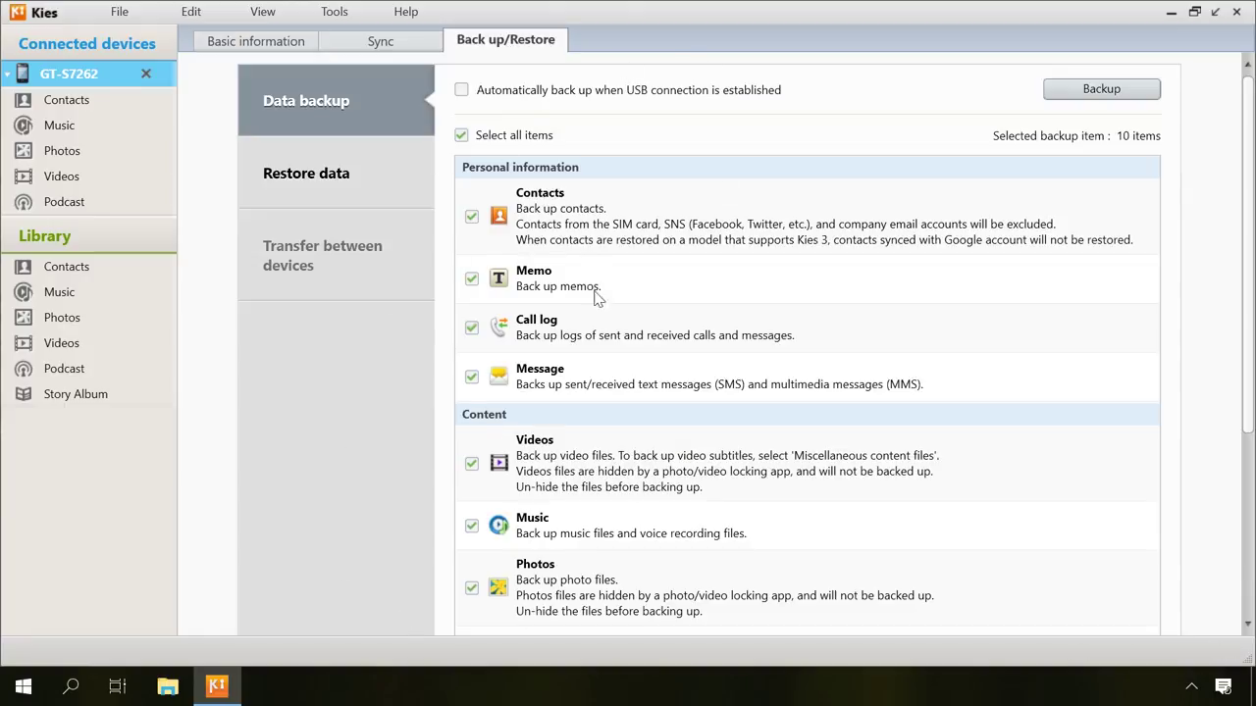
pyautogui.click(1071, 92)
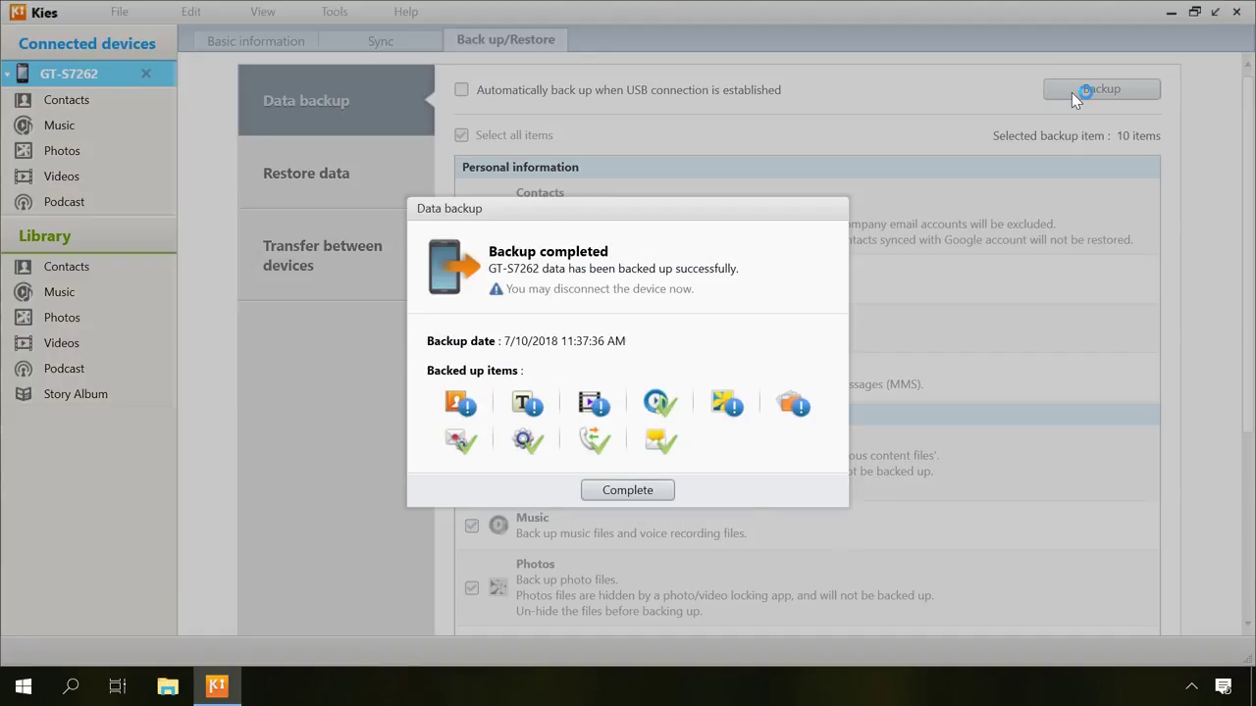
pyautogui.click(616, 492)
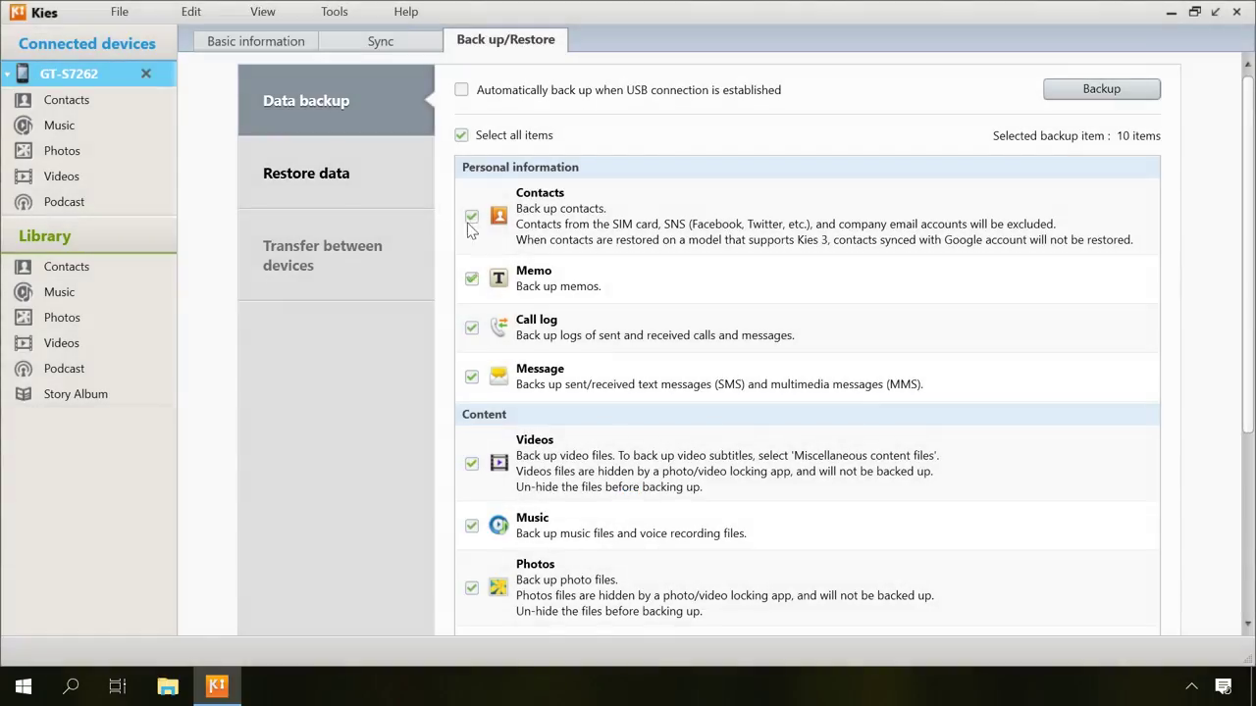
pyautogui.click(377, 178)
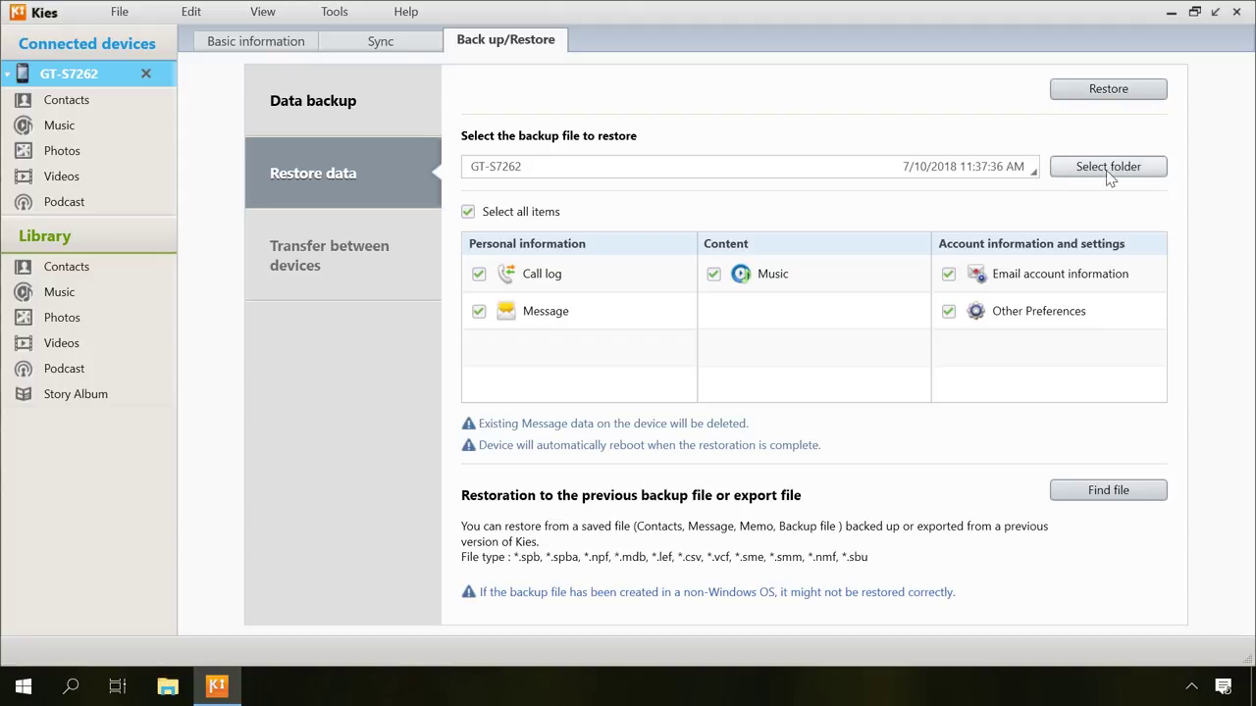
# Restore the 7/10/2018 11:37:36 AM backup to the GT-S7262 and confirm completion.
pyautogui.click(1119, 88)
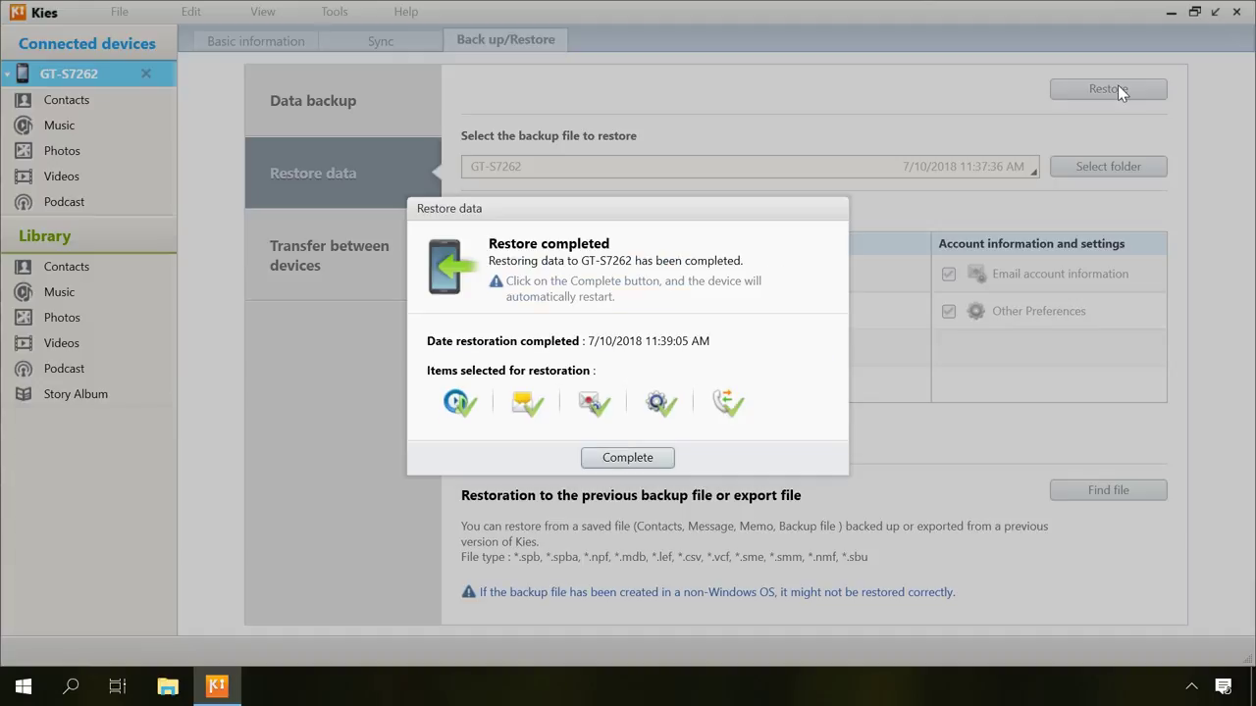
pyautogui.click(639, 458)
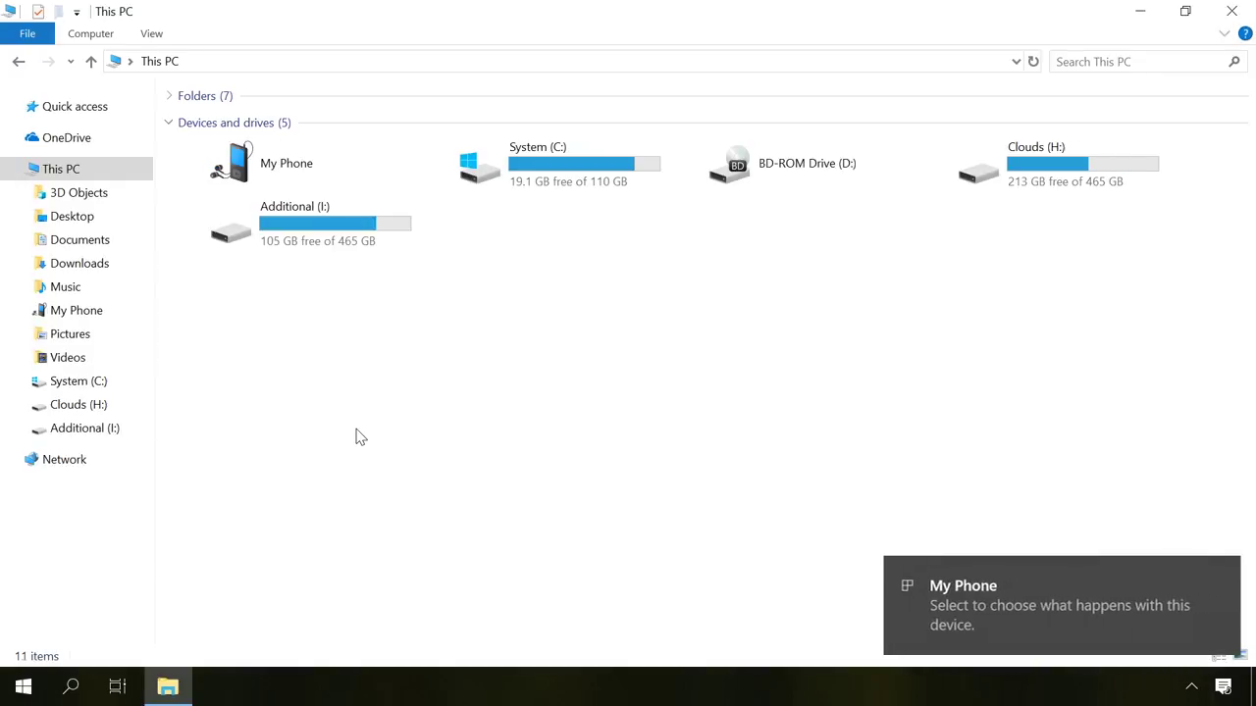
# Open My Phone's Internal storage and select the Pictures, Movies and Download folders.
pyautogui.doubleClick(281, 169)
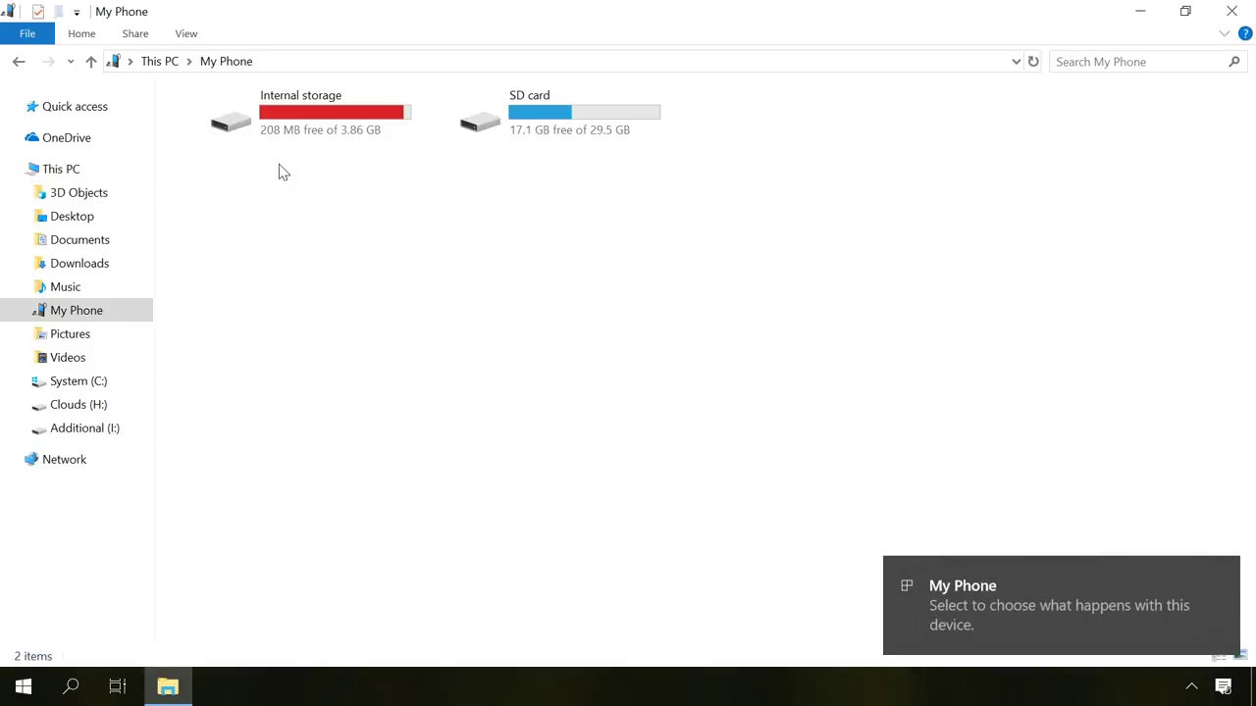
pyautogui.doubleClick(297, 140)
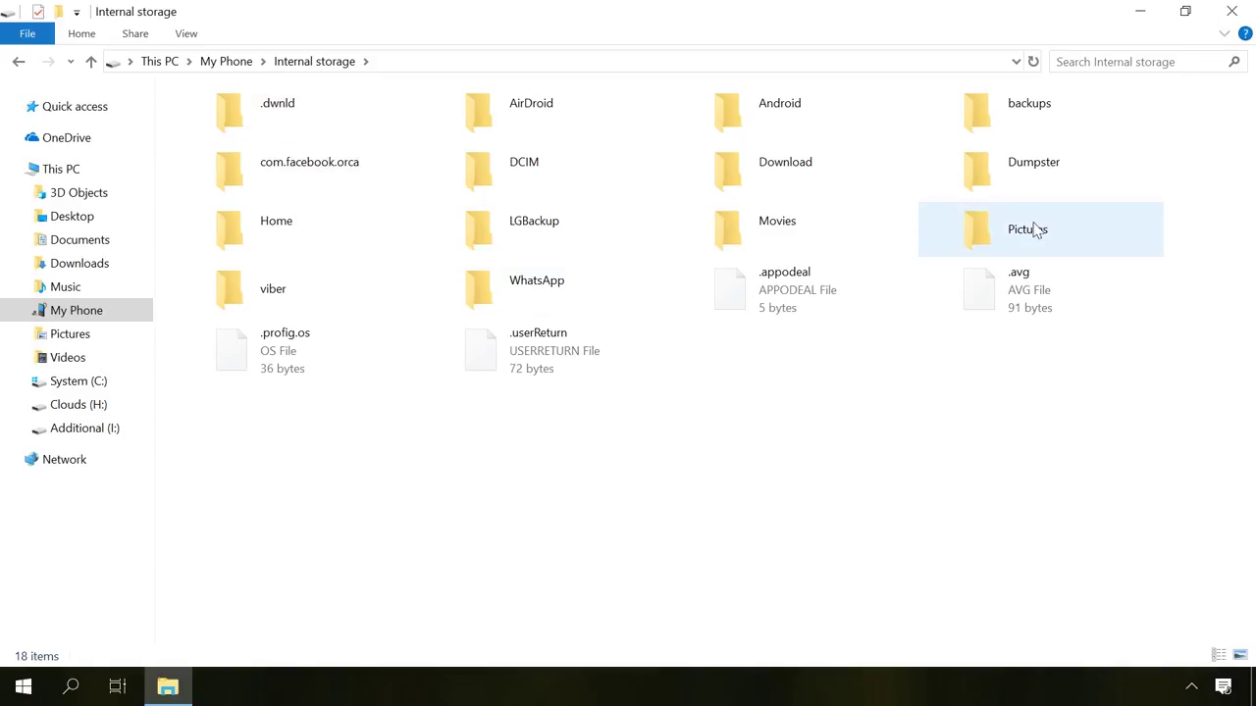
pyautogui.click(1031, 226)
pyautogui.click(745, 236)
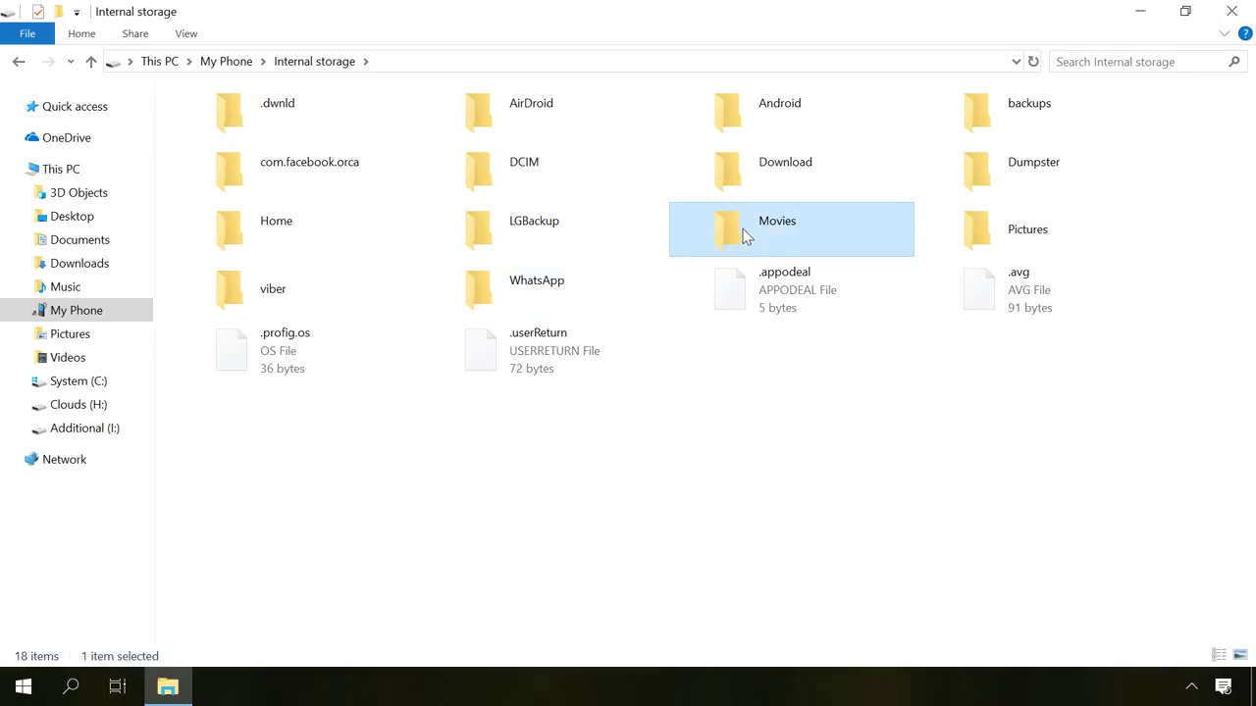
pyautogui.click(768, 175)
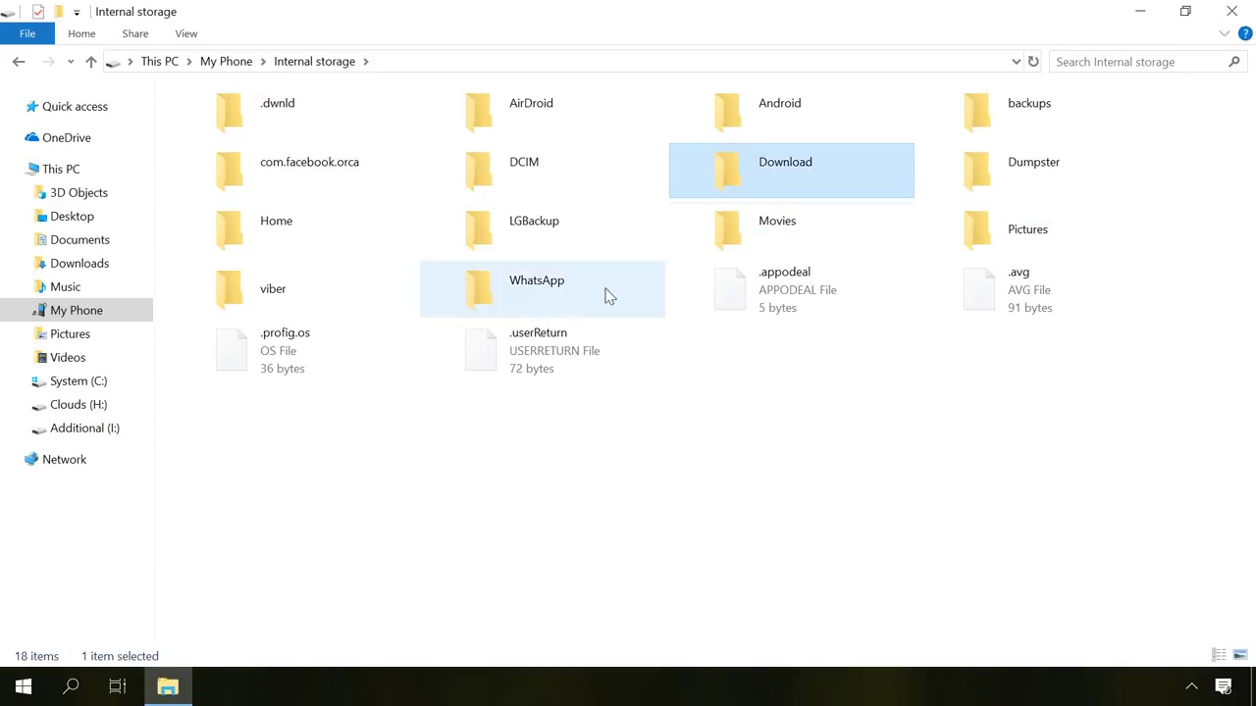